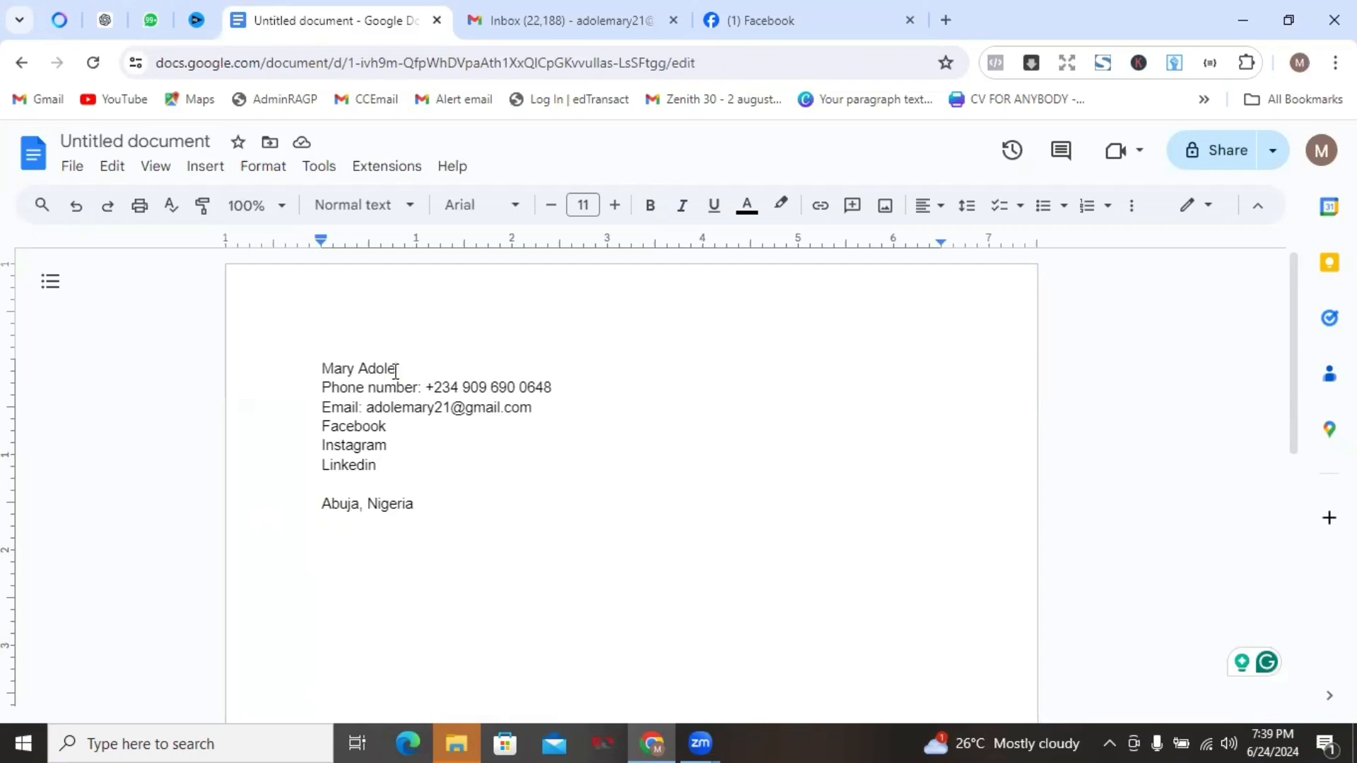
Copy the full contact details block from the document, switch to Gmail and open its full settings.
drag(323, 369, 451, 513)
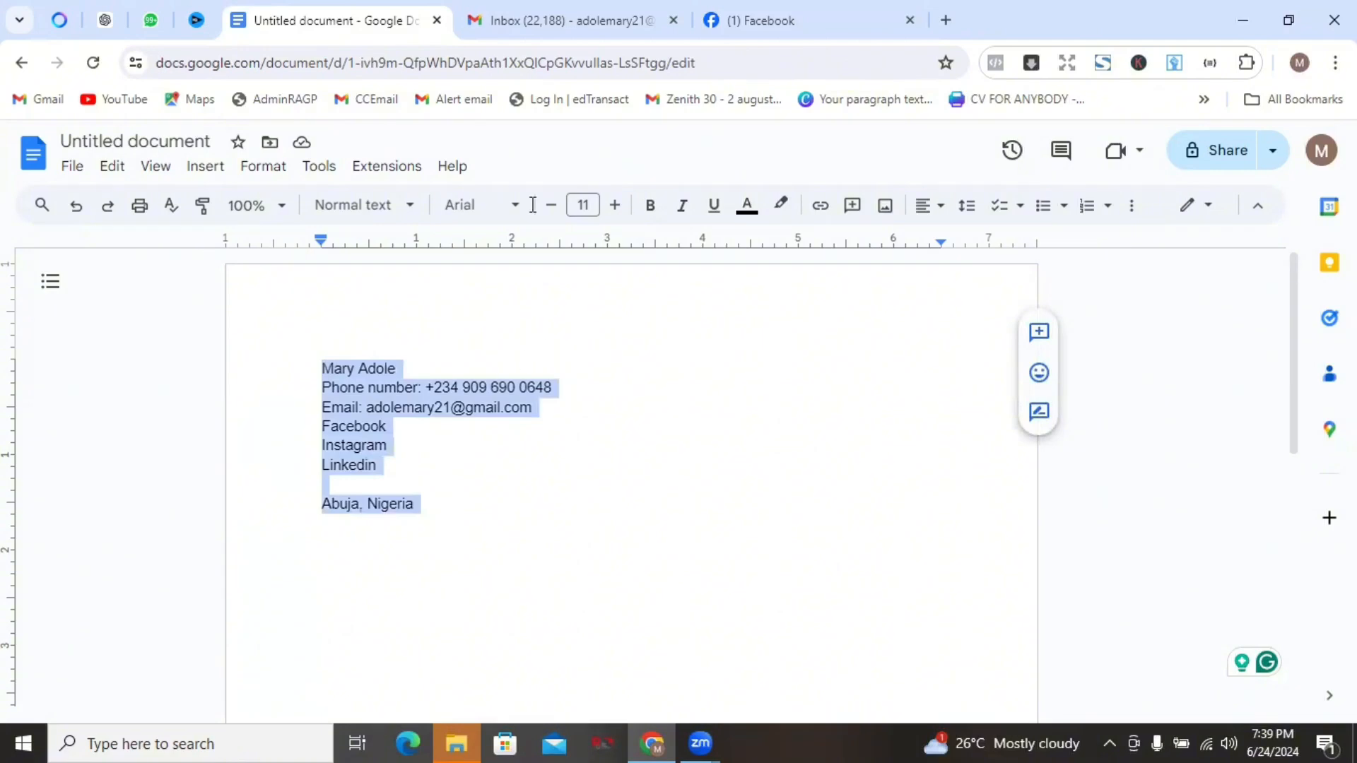
click(521, 19)
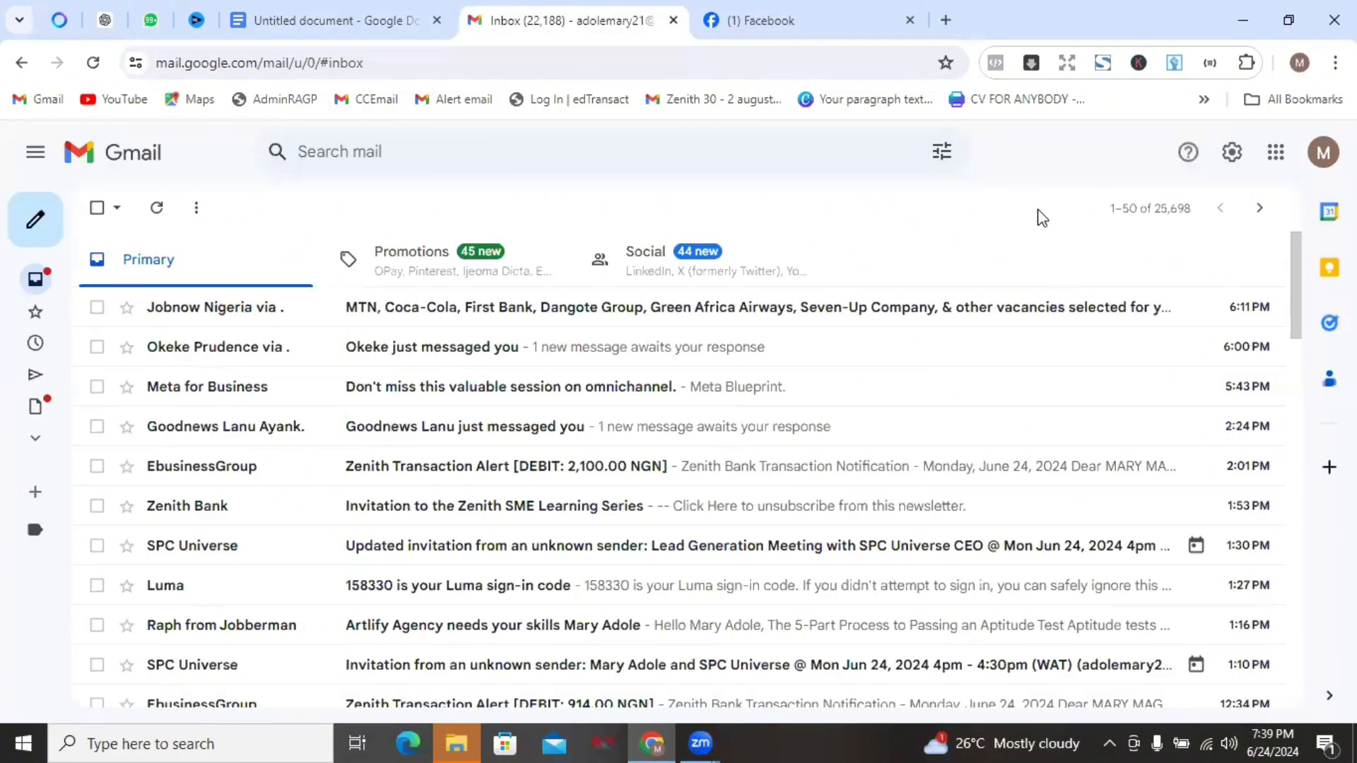
click(1231, 156)
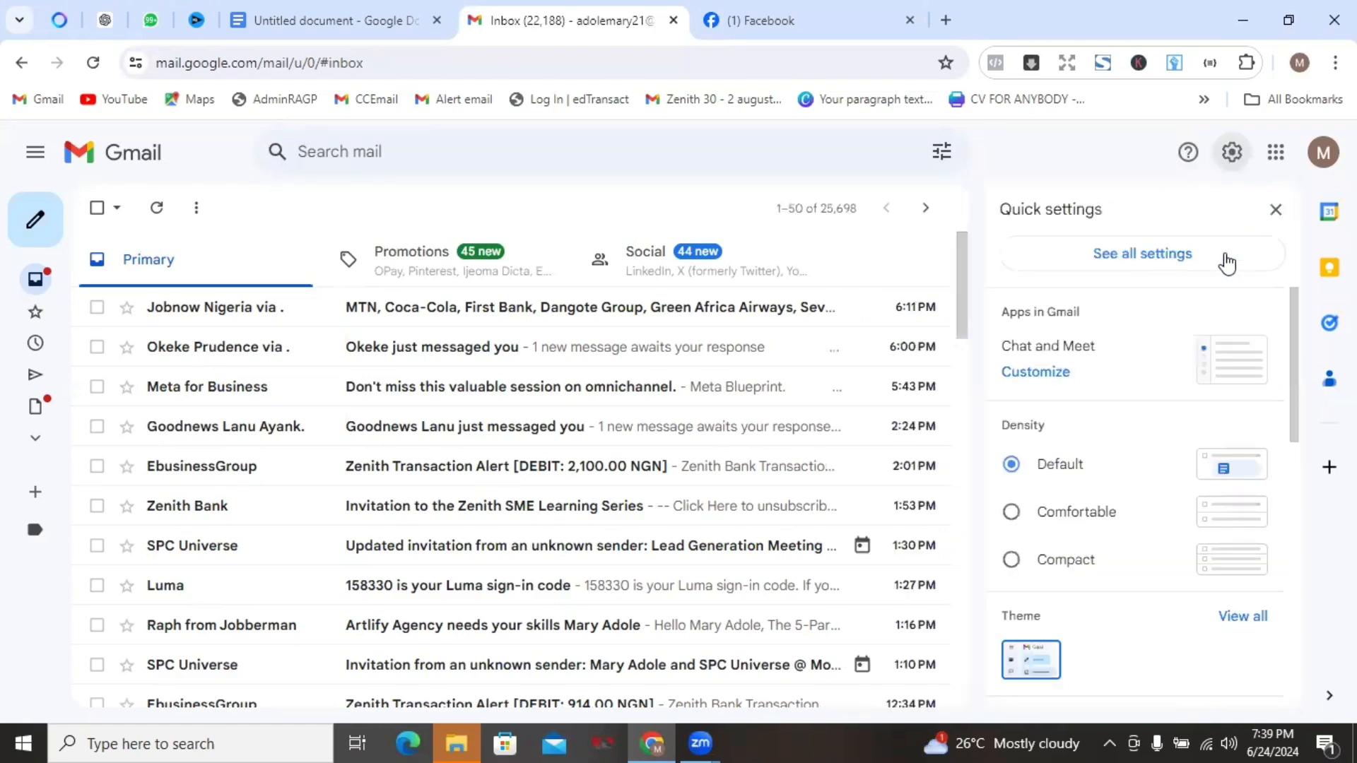
click(1115, 256)
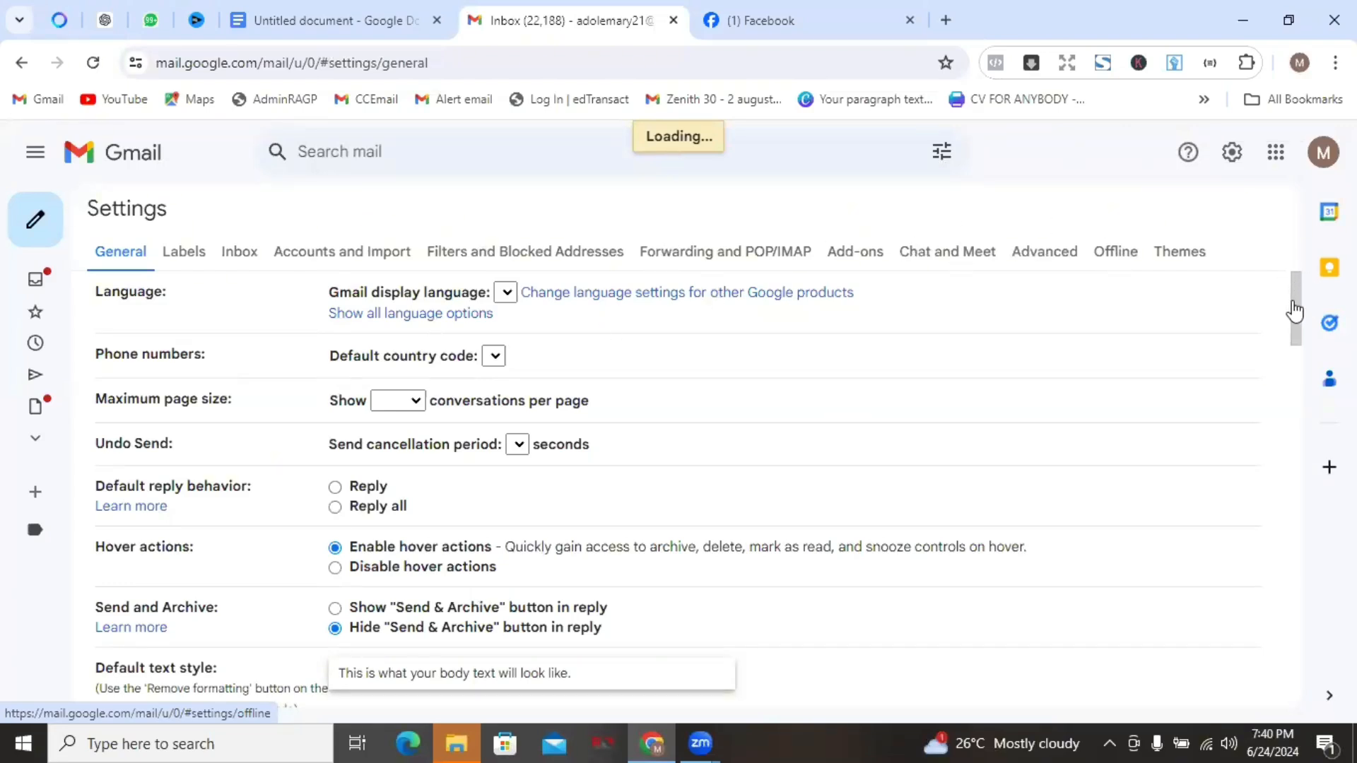
Create a new email signature named "For official use" in the general settings.
scroll(1296, 282, down, 2)
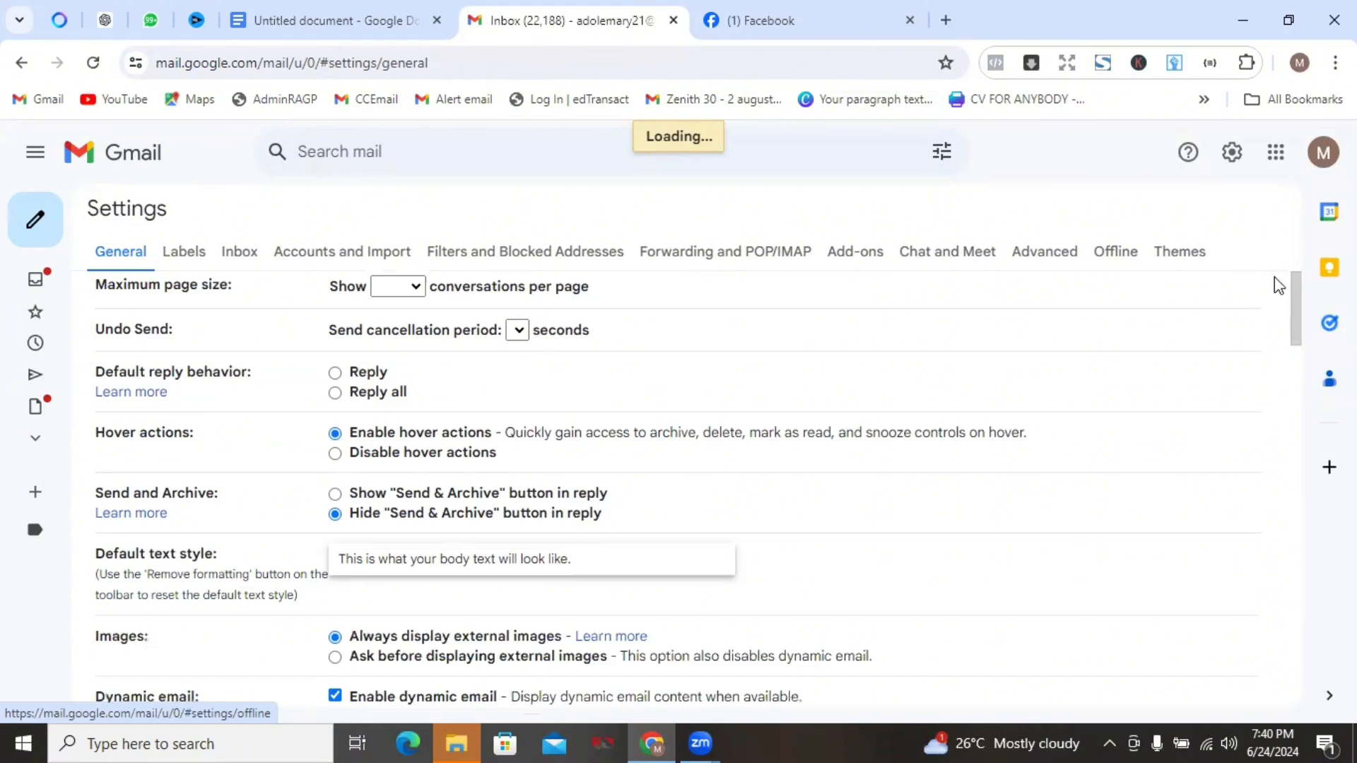
scroll(1294, 281, up, 2)
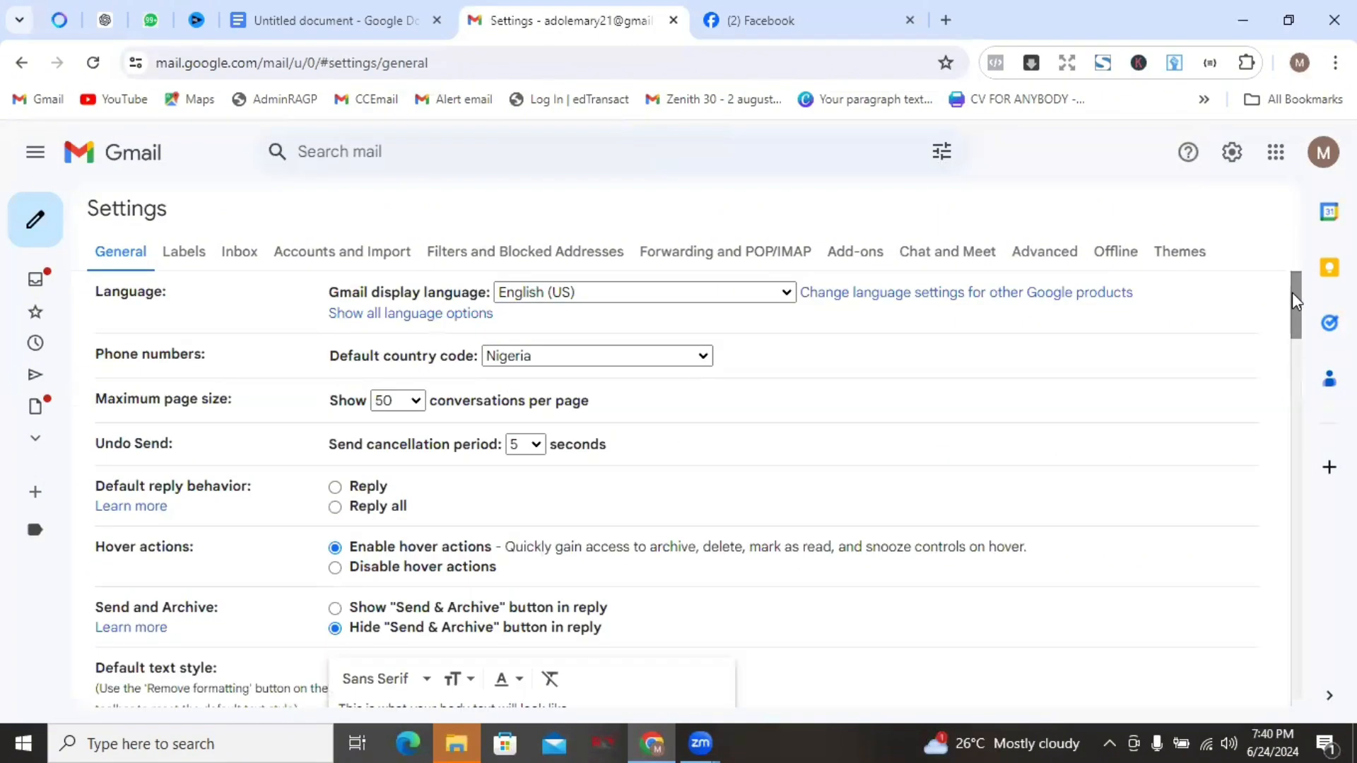
scroll(1292, 346, down, 6)
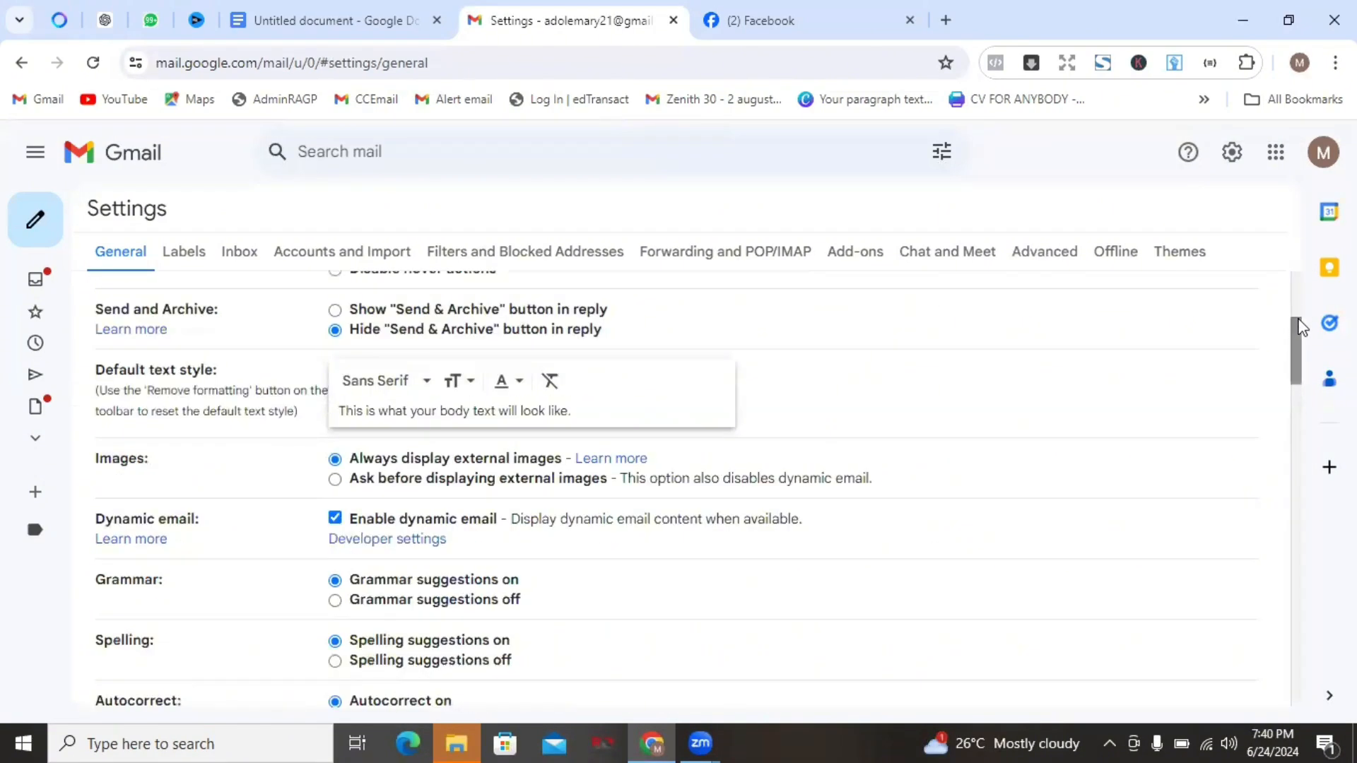
drag(1292, 352, 1279, 558)
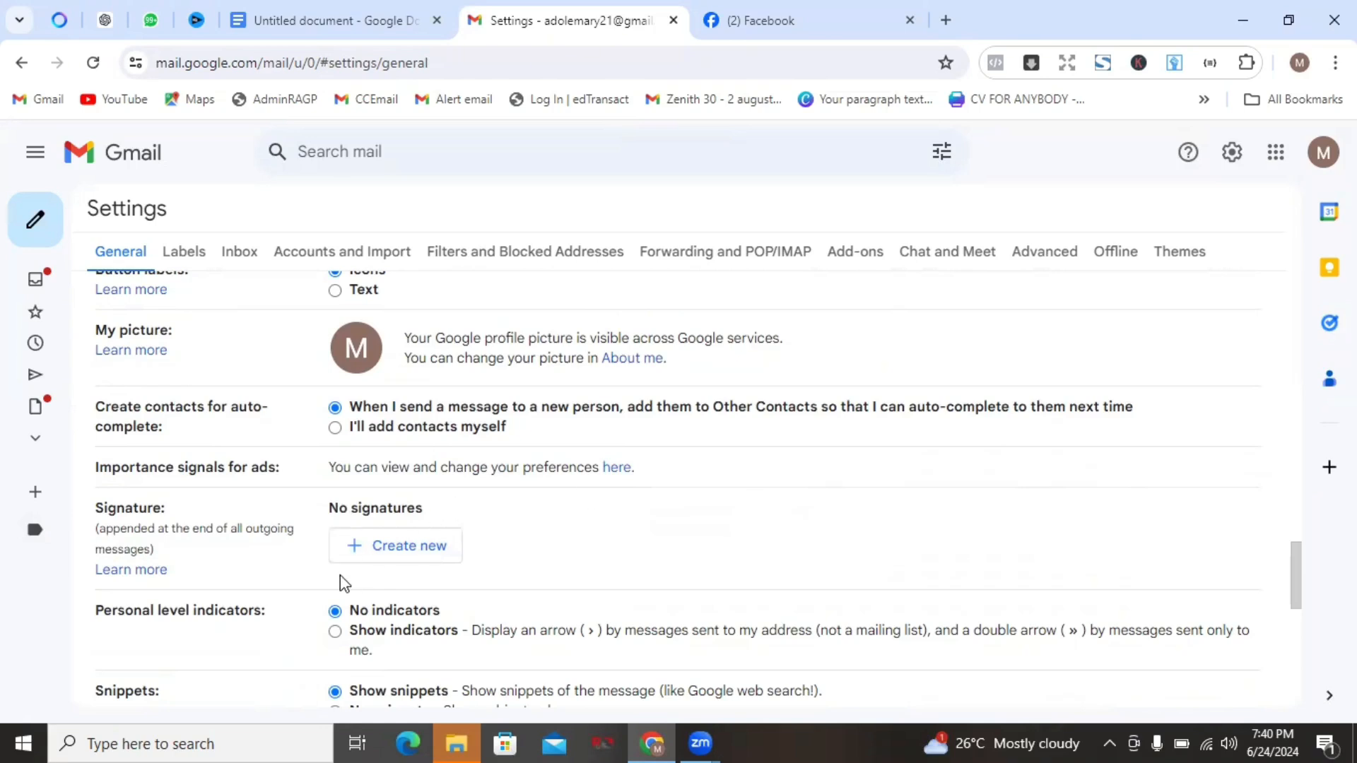
click(370, 547)
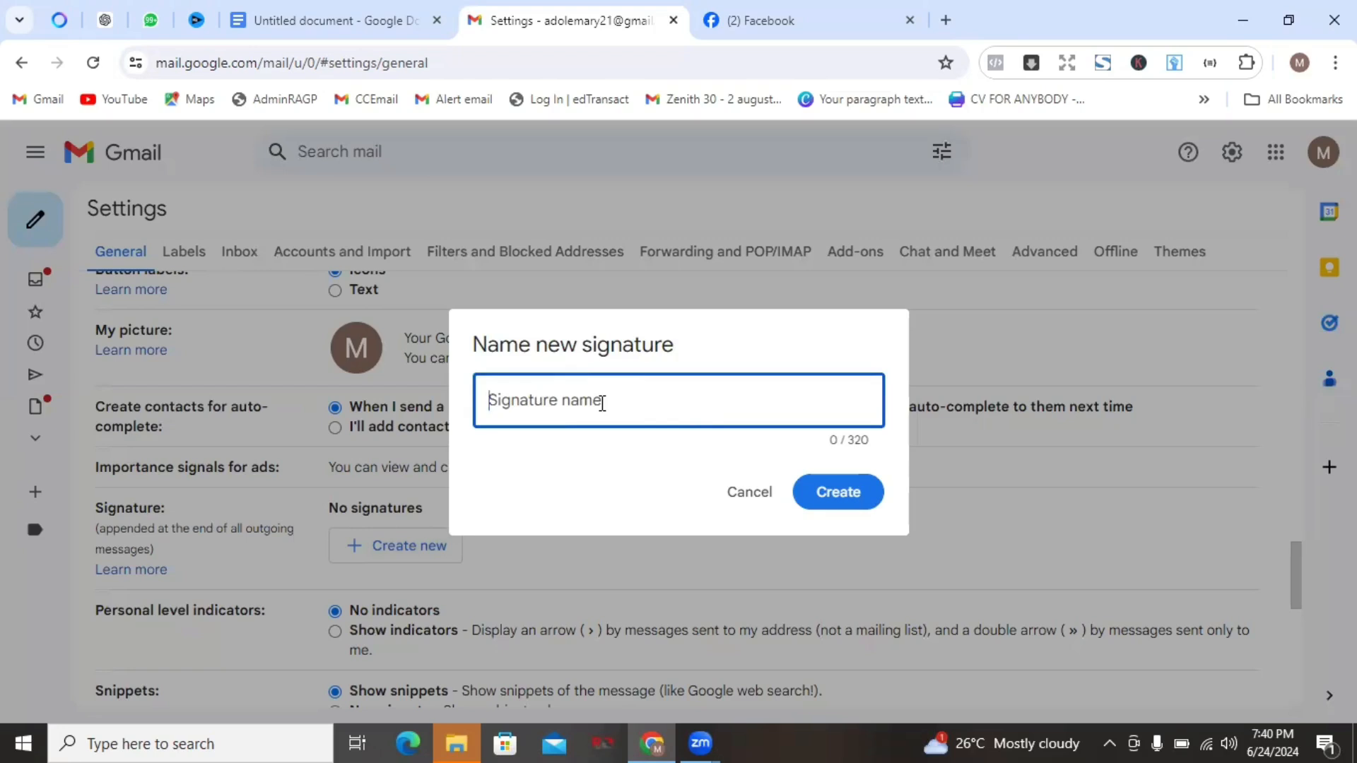
text(For official)
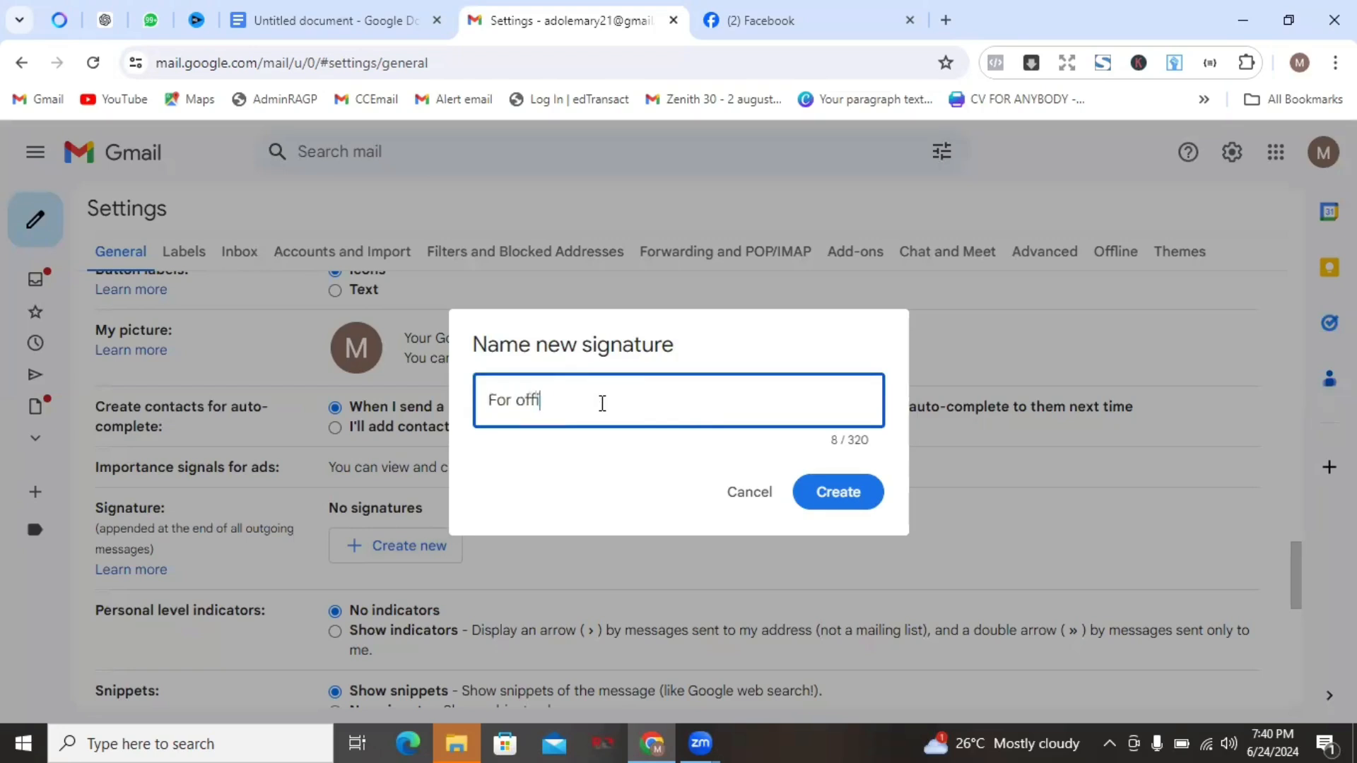
text( use)
click(827, 489)
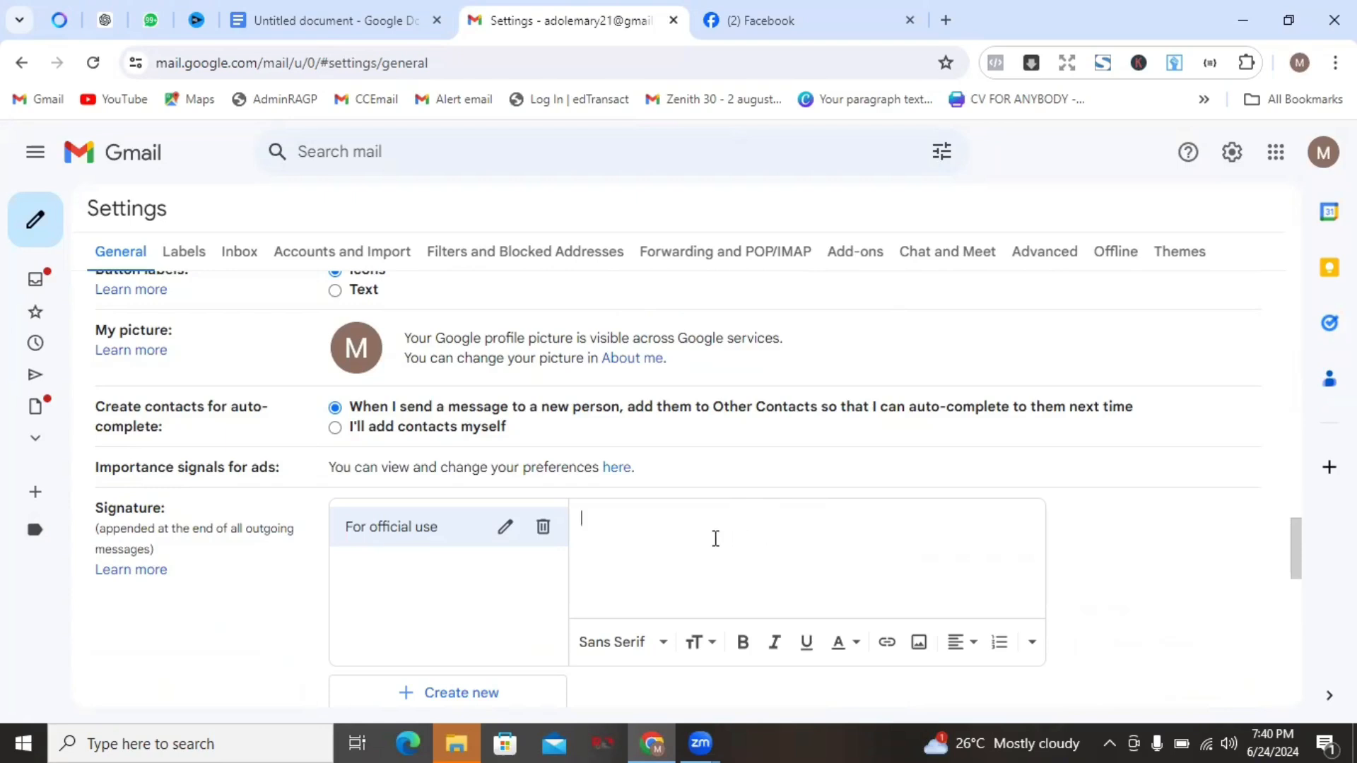
Paste the copied contact details into the body of the "For official use" signature.
key(ctrl+v)
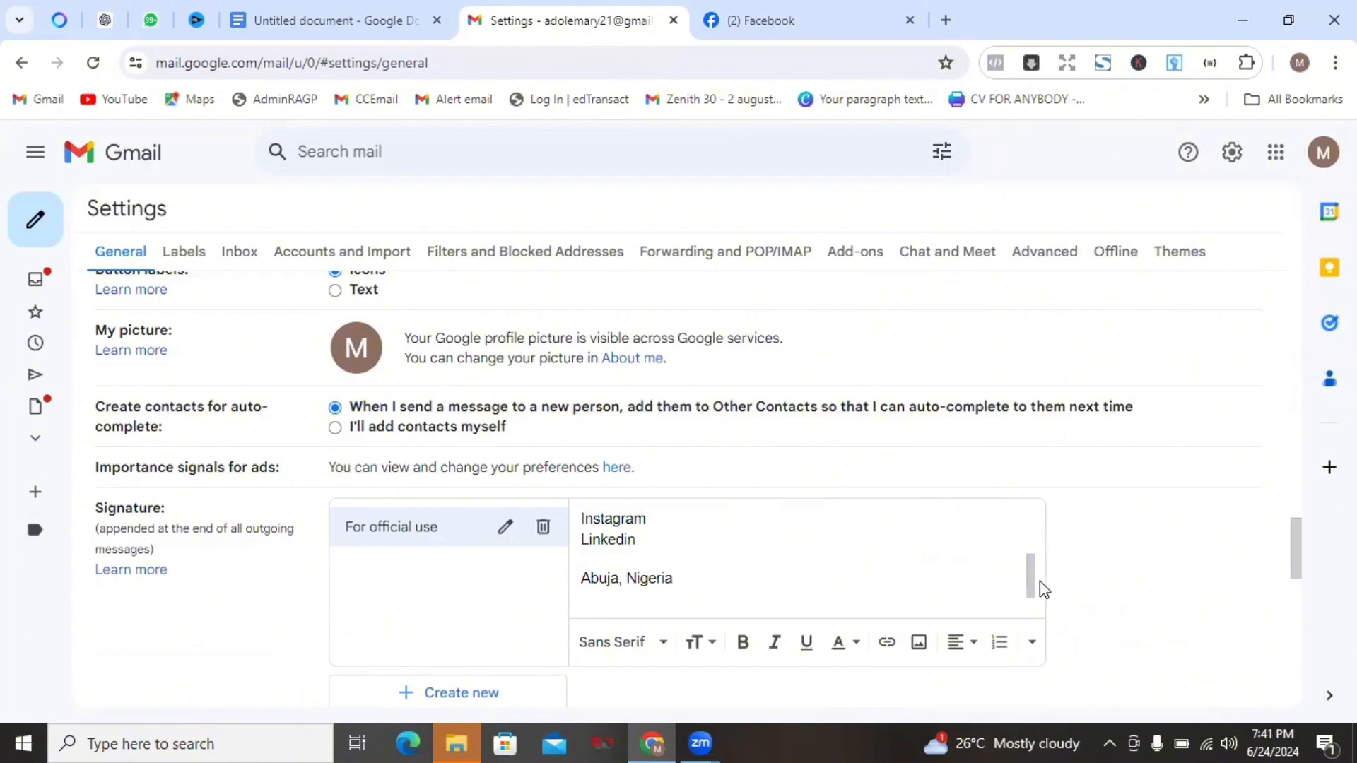
drag(1031, 573, 1031, 527)
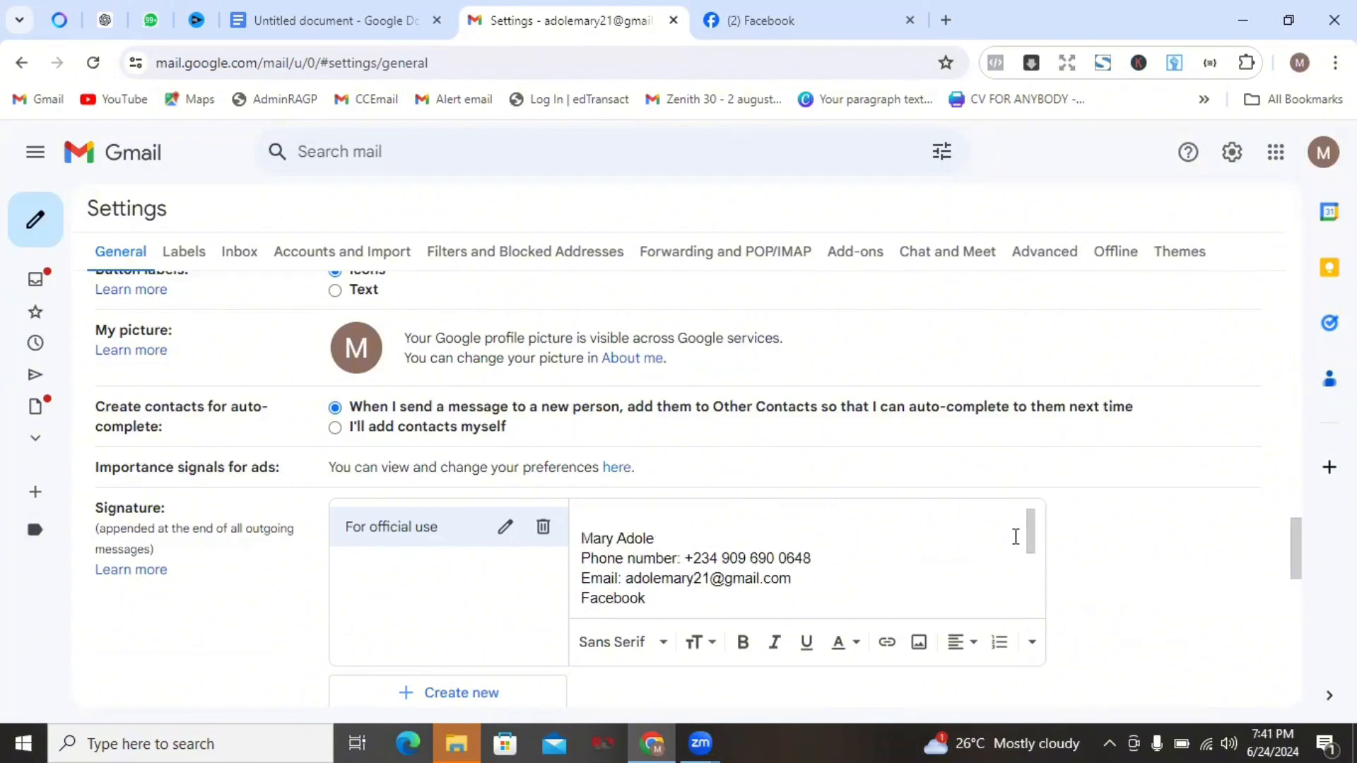
drag(1031, 522, 1031, 542)
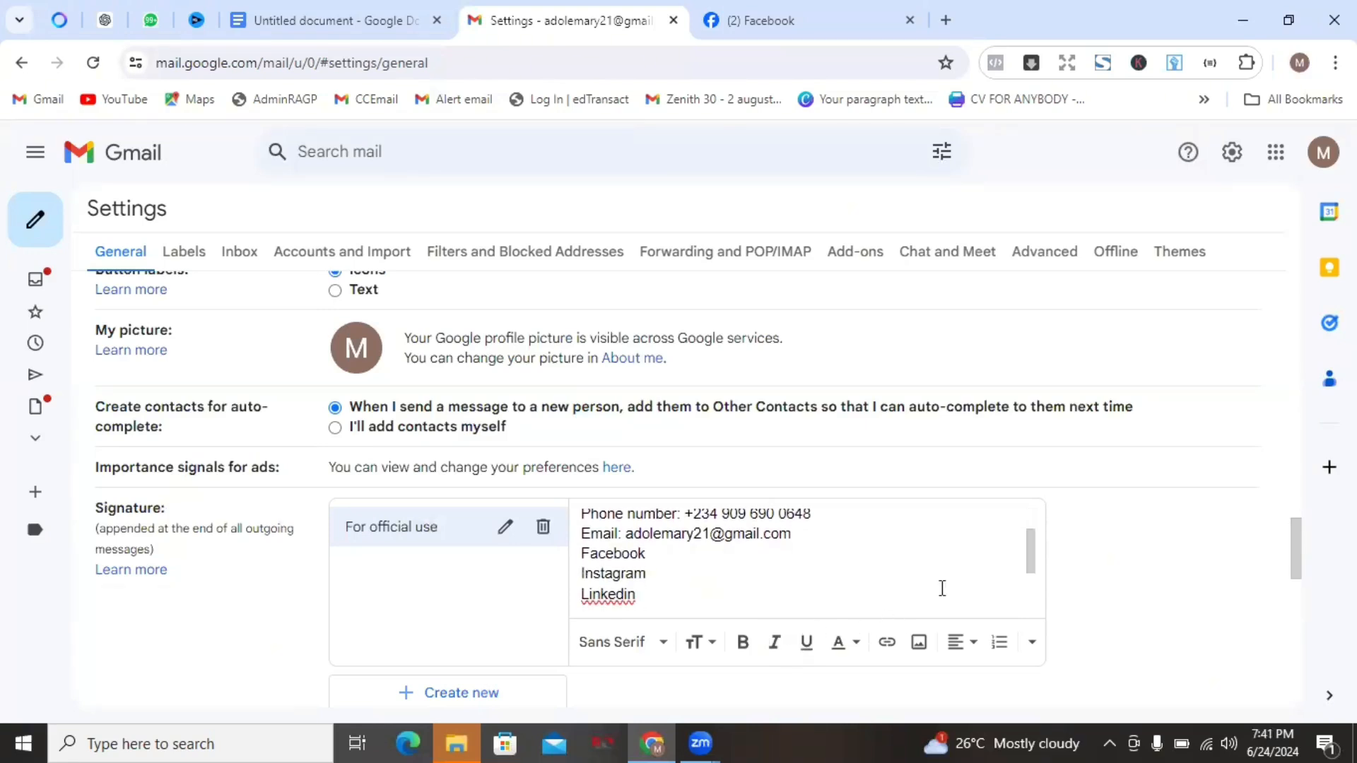
Make the labels "Phone number" and "Email" bold in the signature.
scroll(1030, 556, up, 2)
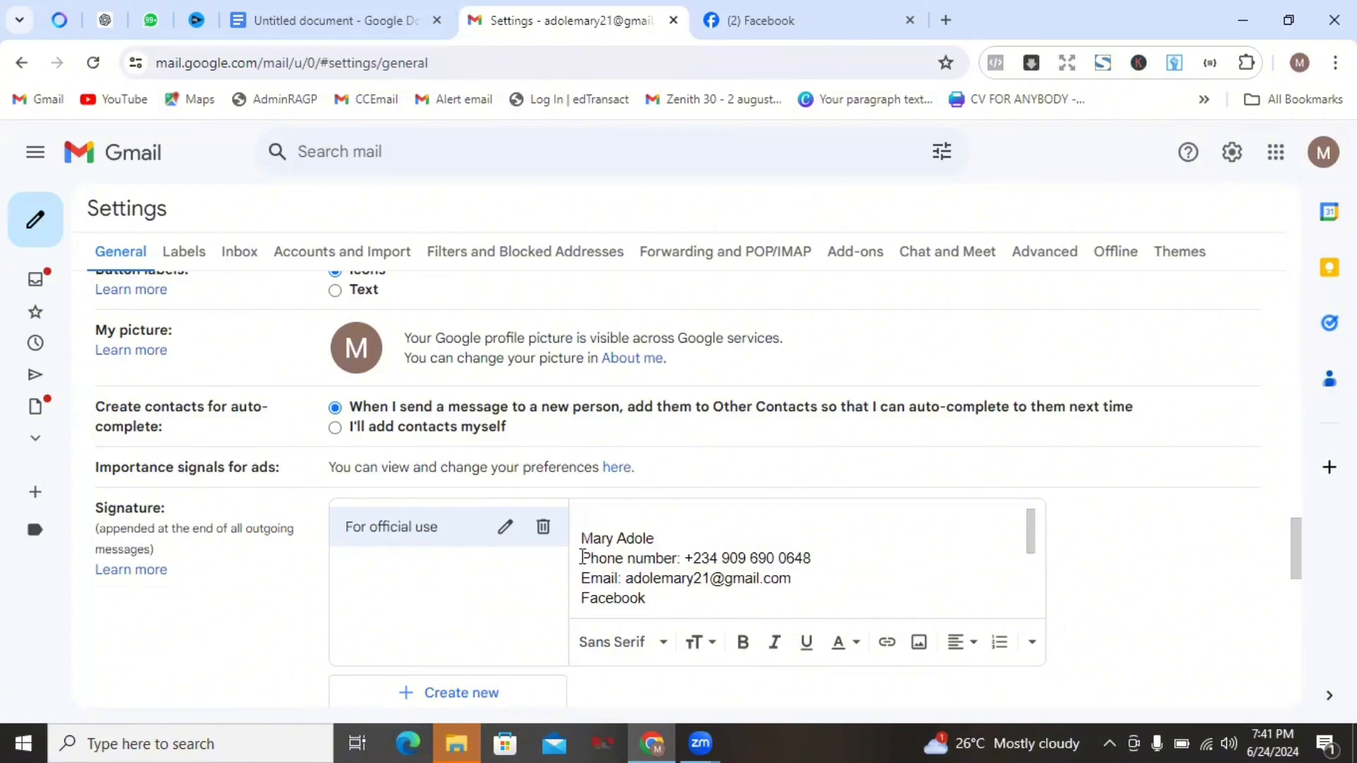
drag(582, 557, 678, 559)
click(742, 643)
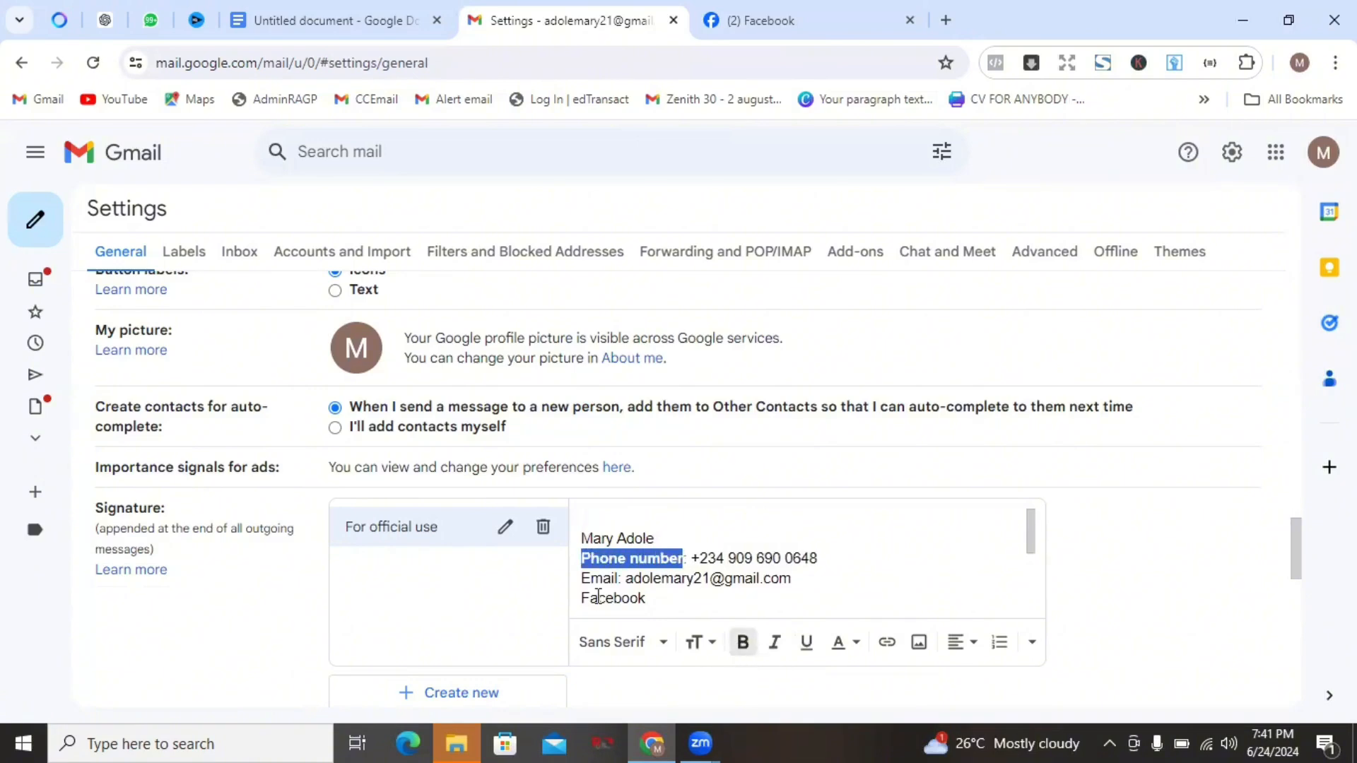
click(592, 576)
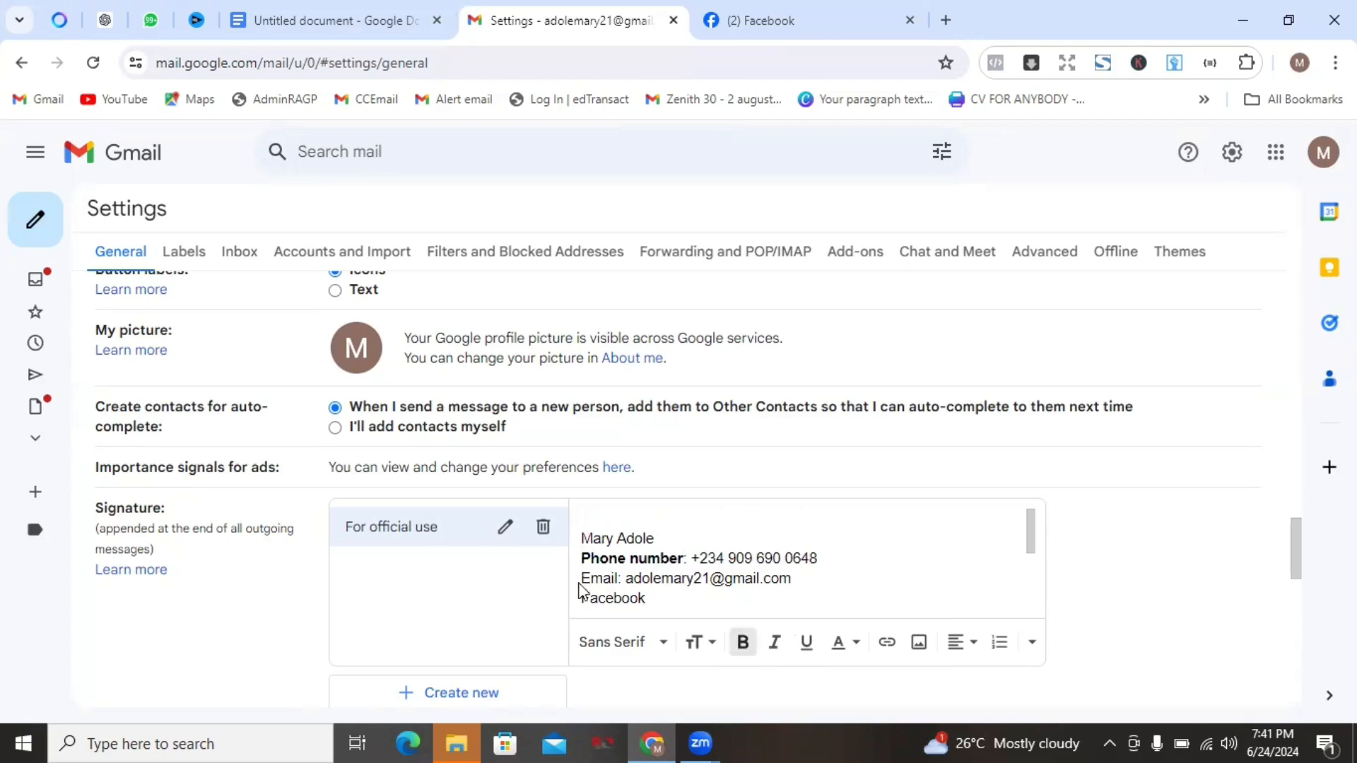
drag(581, 578, 622, 579)
click(746, 645)
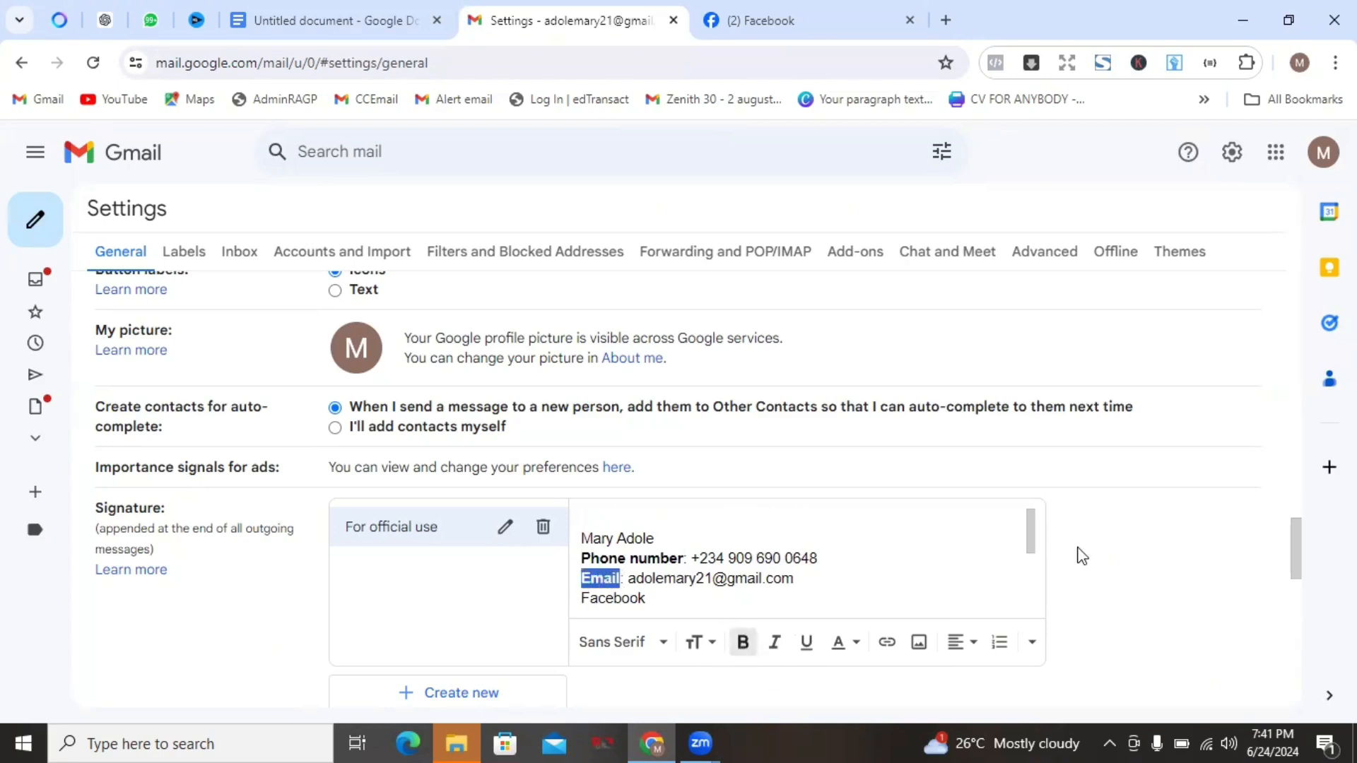
Select the word "Facebook" in the signature and open the link editor for it.
scroll(1030, 537, down, 1)
scroll(1030, 537, down, 2)
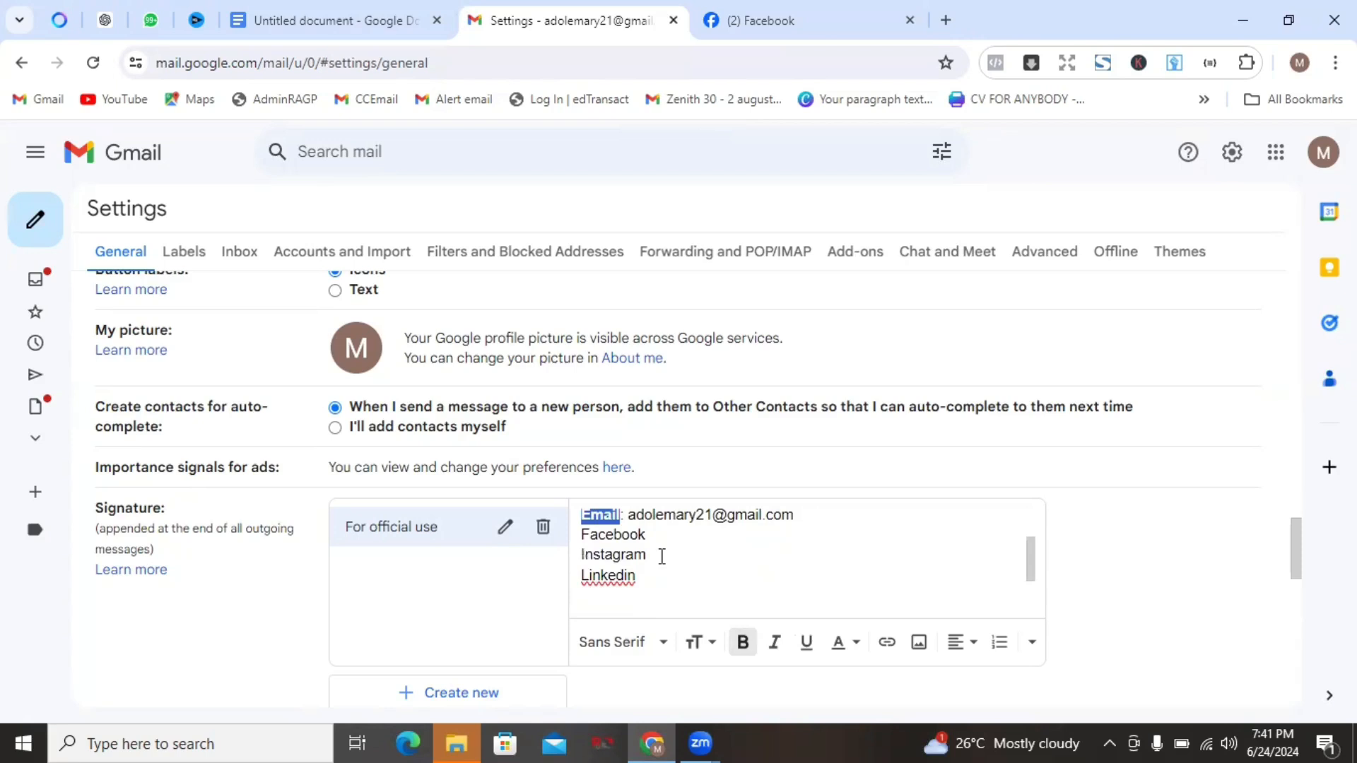
double_click(604, 539)
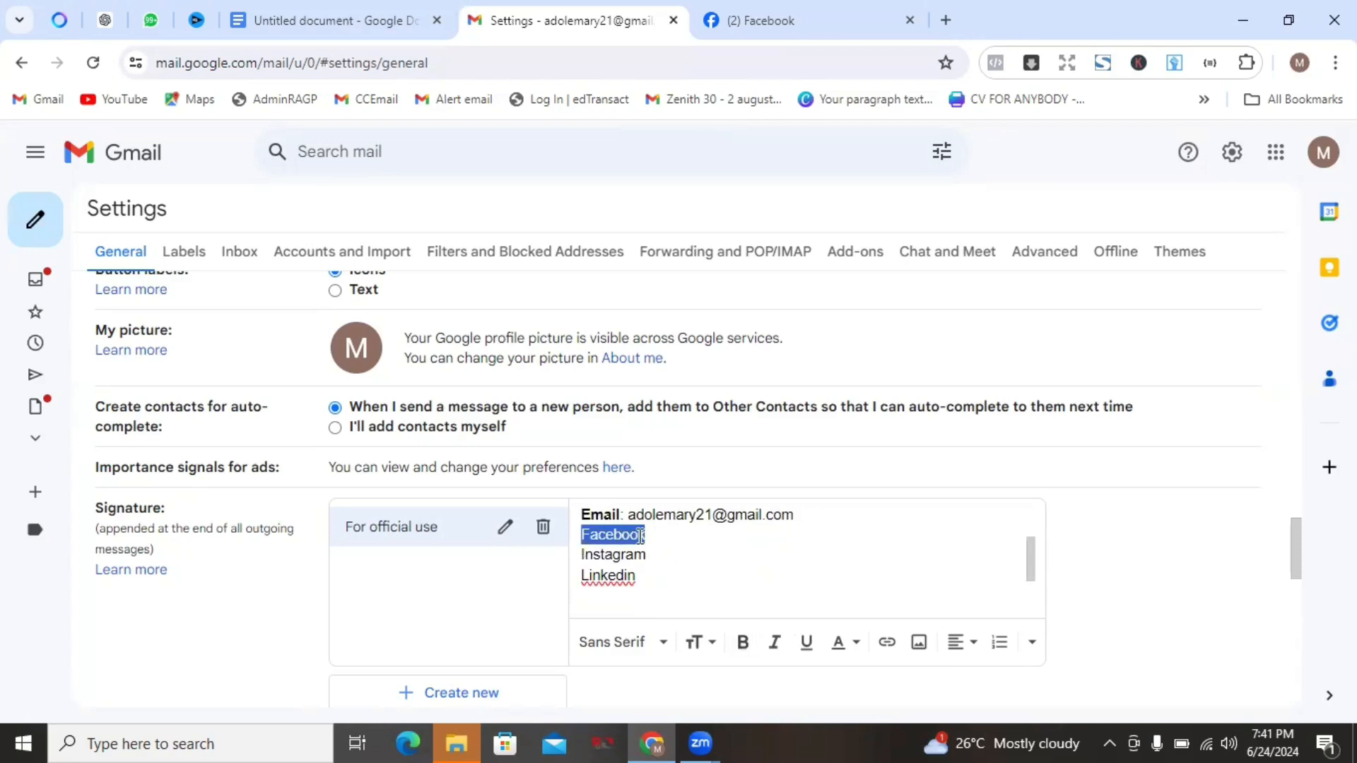
click(688, 553)
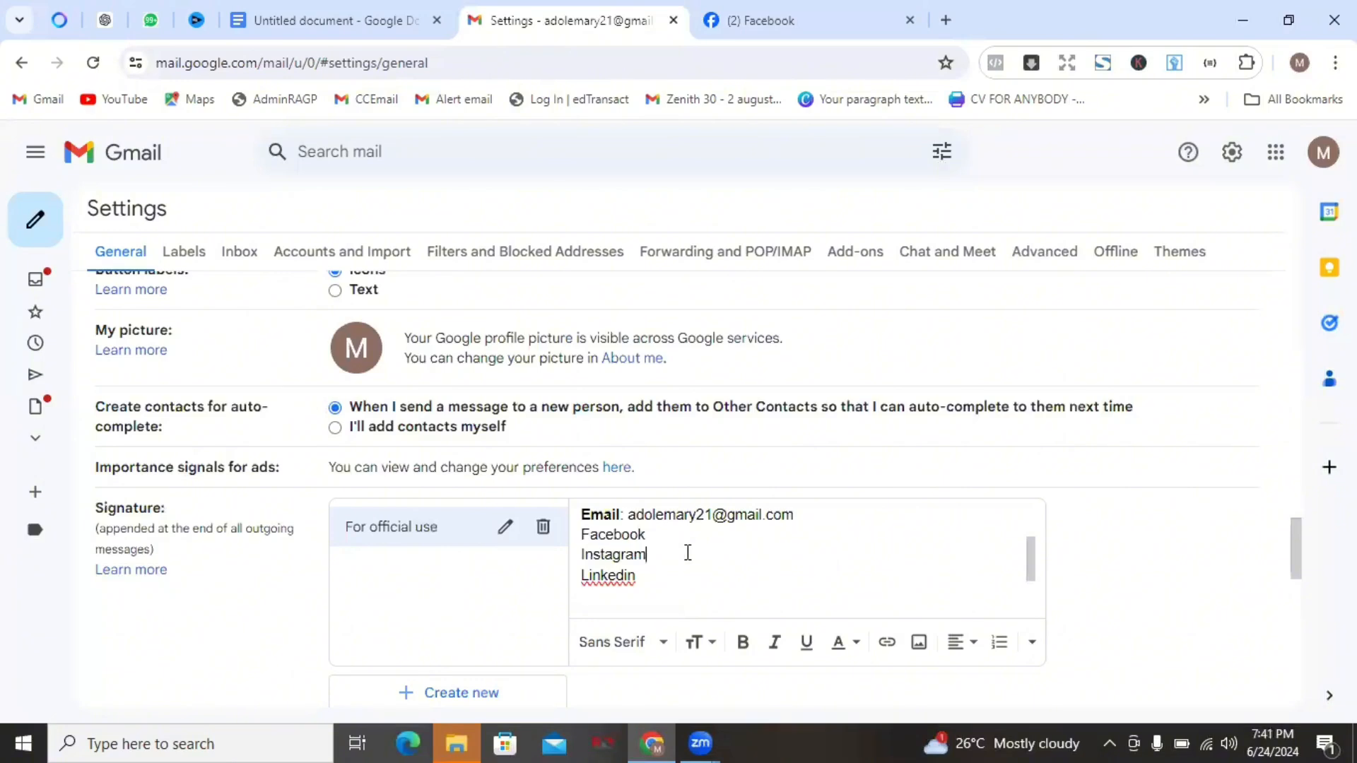
double_click(615, 533)
click(615, 531)
double_click(621, 535)
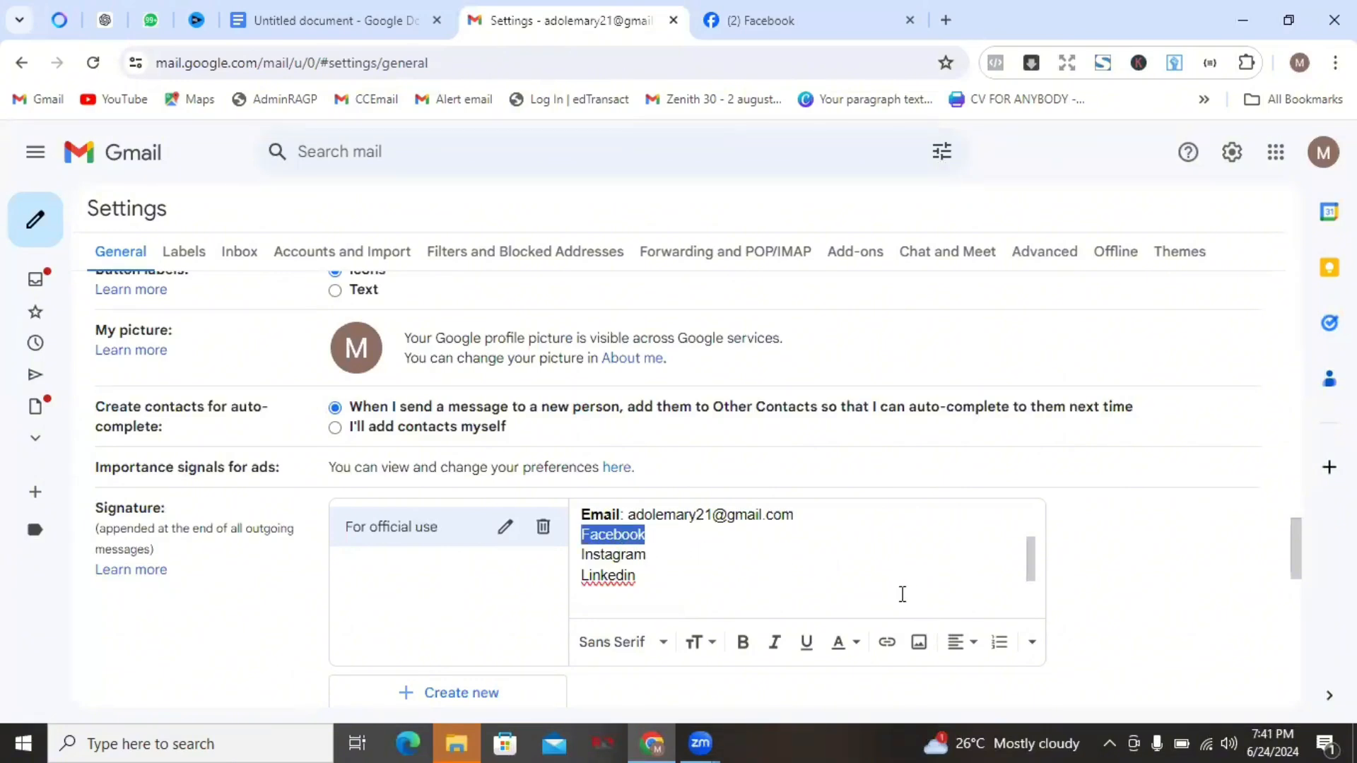
click(886, 649)
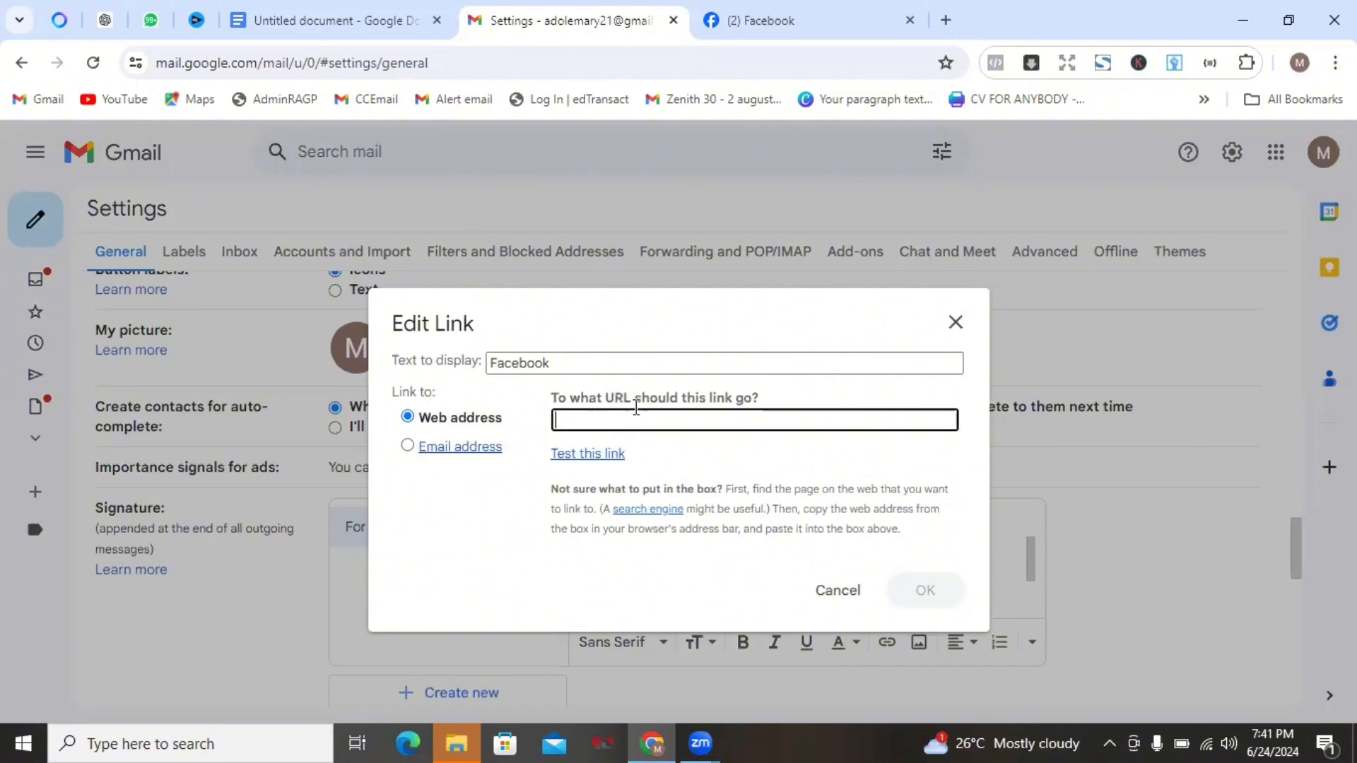
Switch to WhatsApp Web and copy the Facebook profile URL from the test group chat.
click(150, 21)
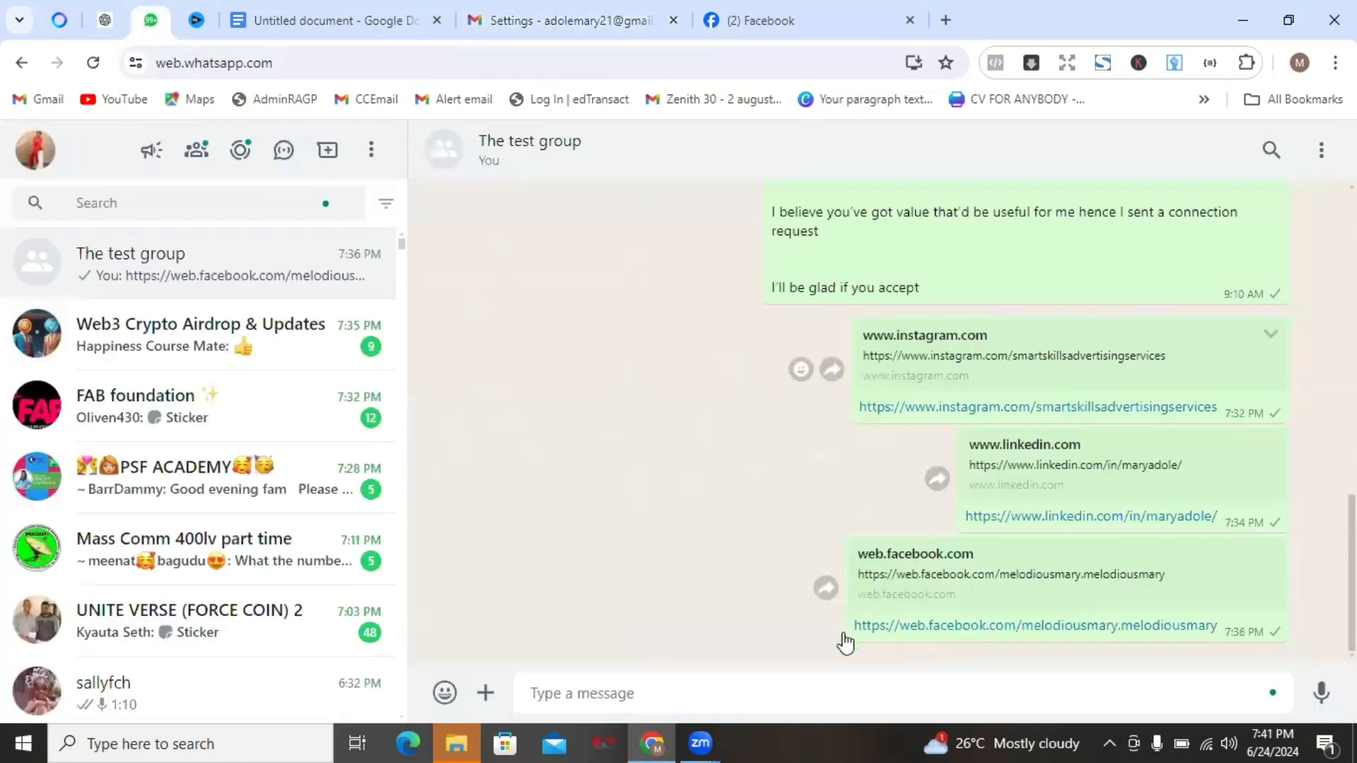
drag(853, 626, 1219, 628)
key(ctrl+c)
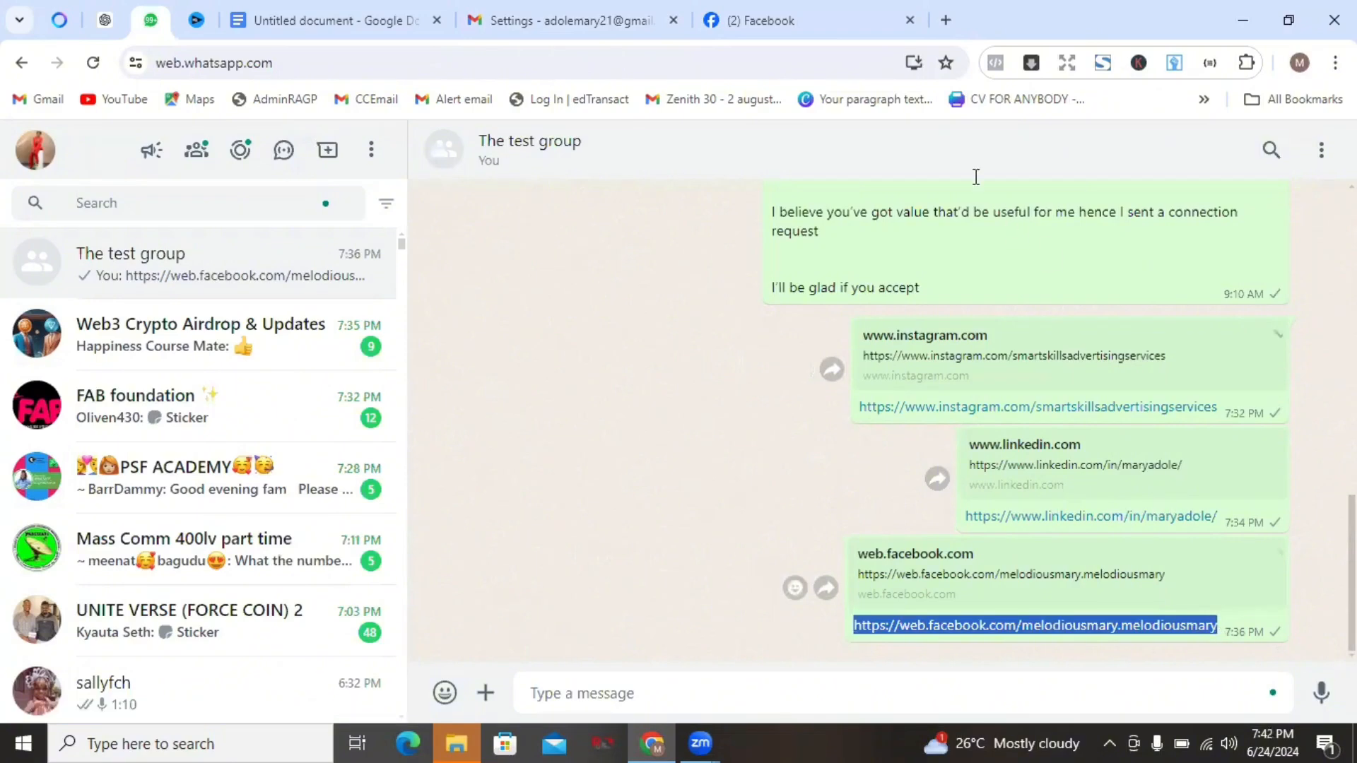
Return to Gmail and link the word "Facebook" to the copied profile URL as a web address.
click(537, 15)
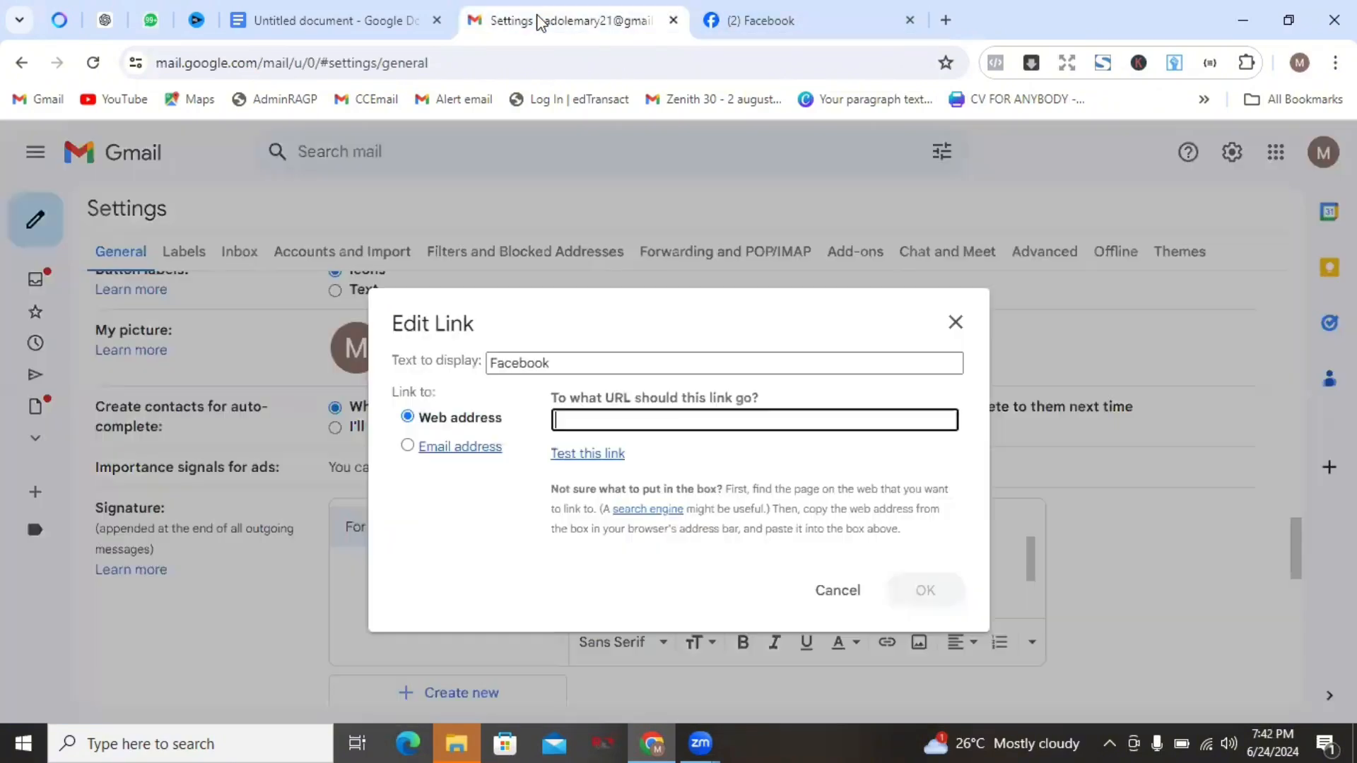
click(672, 358)
click(594, 420)
key(ctrl+v)
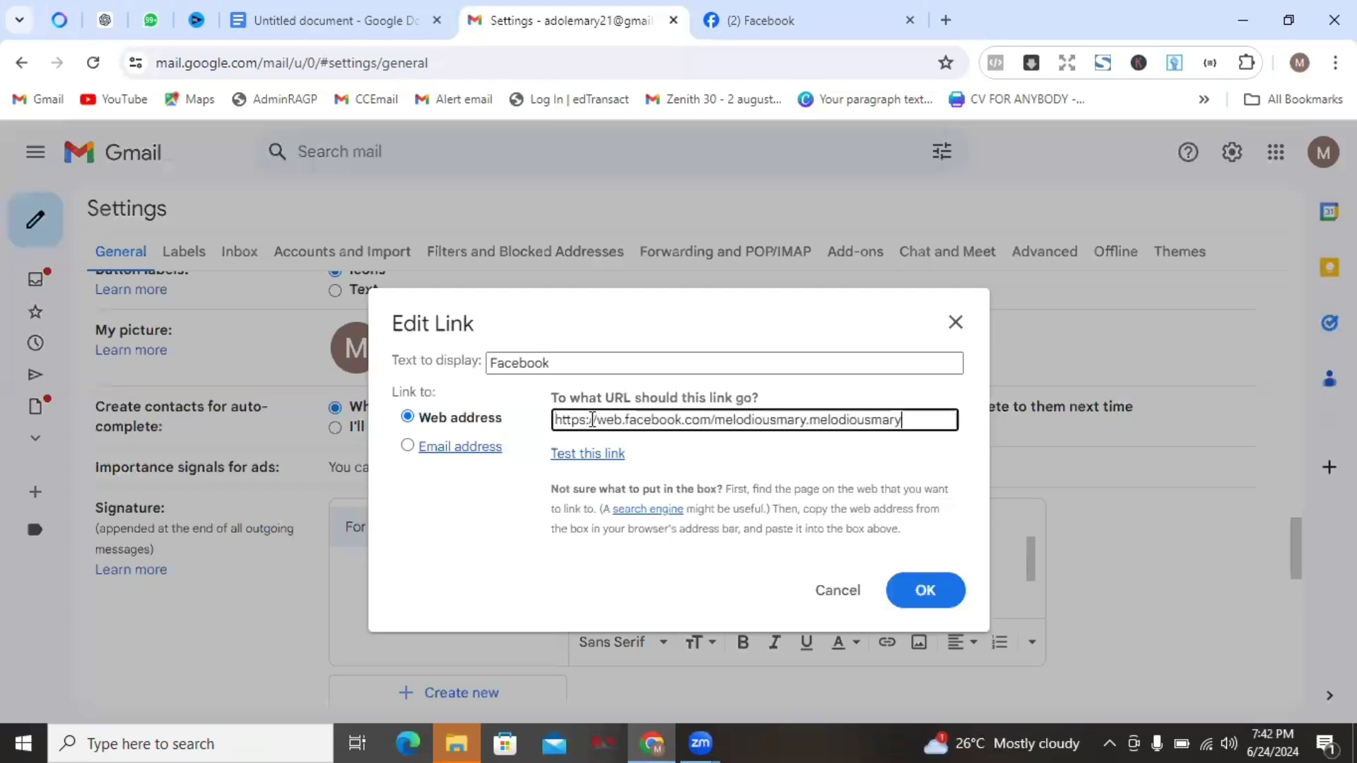
click(926, 594)
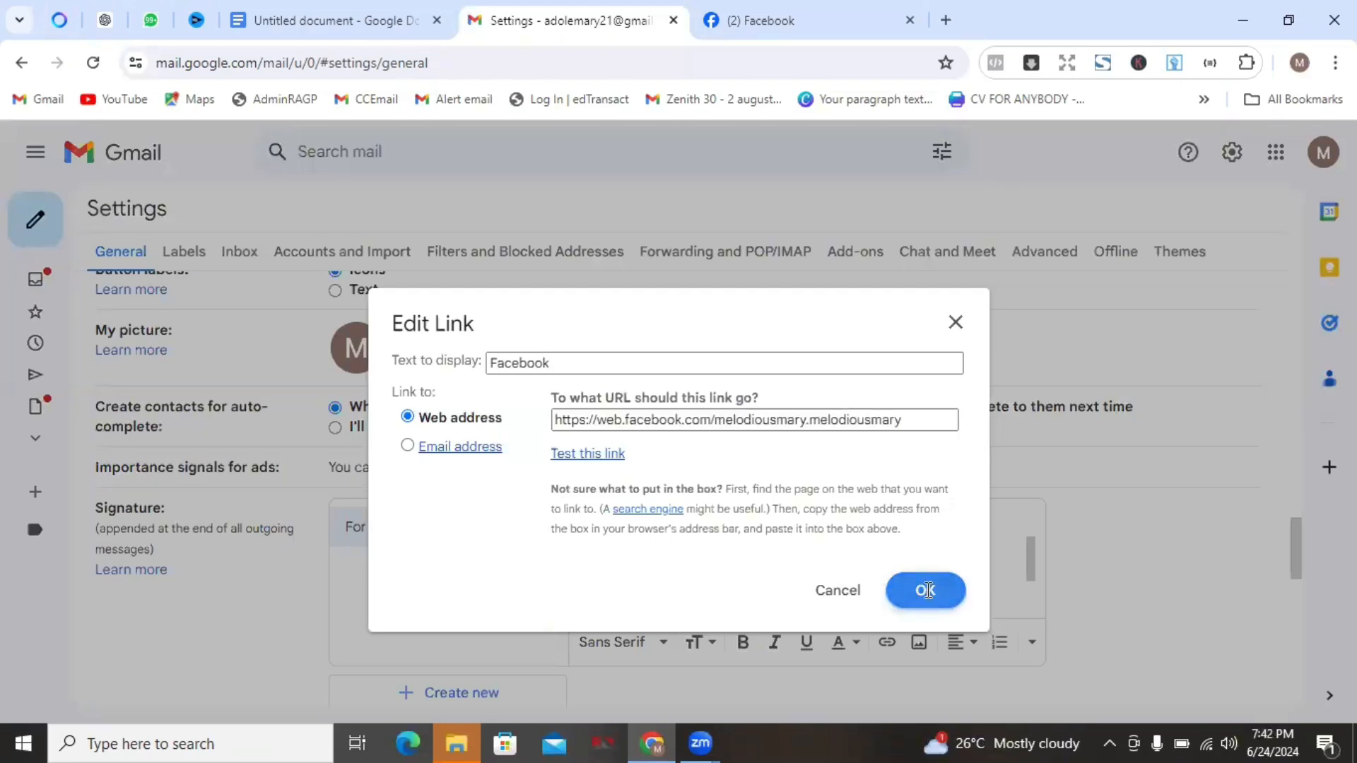
click(926, 590)
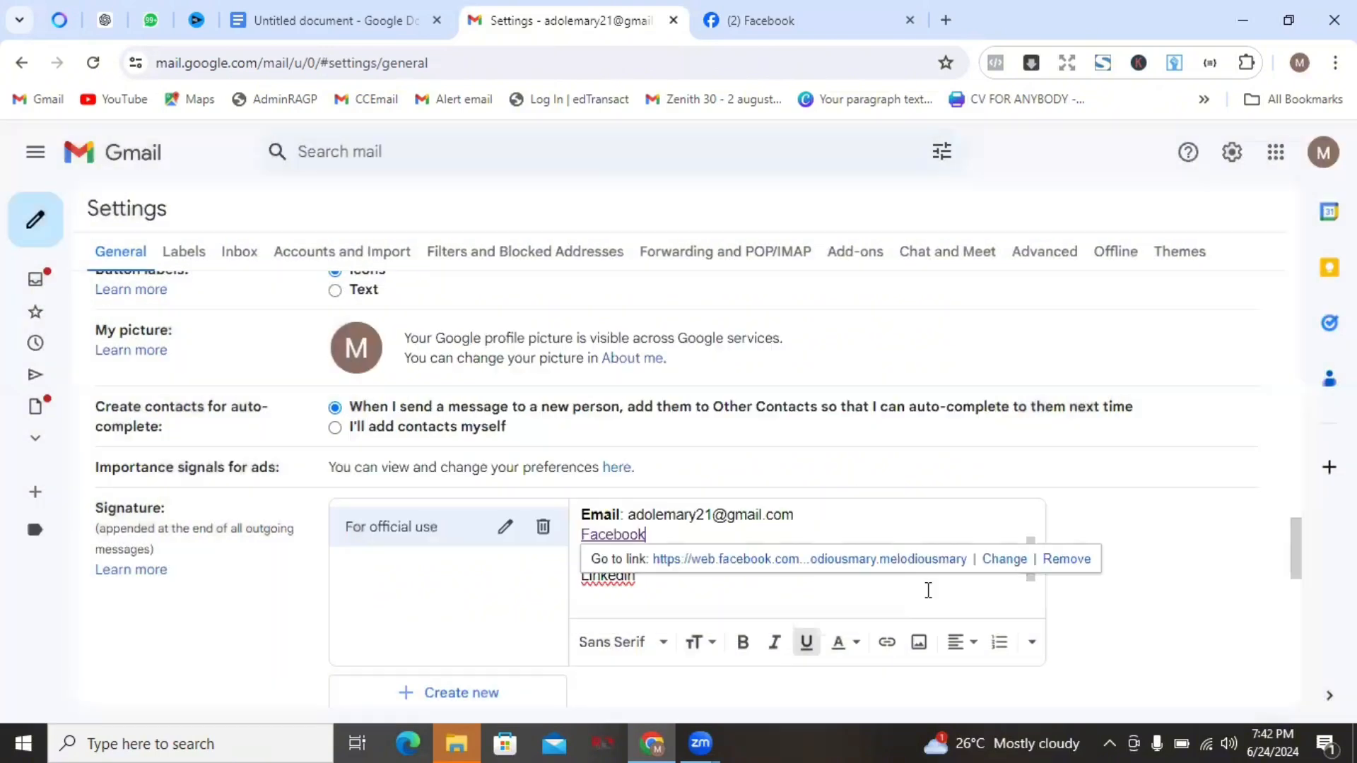
click(931, 506)
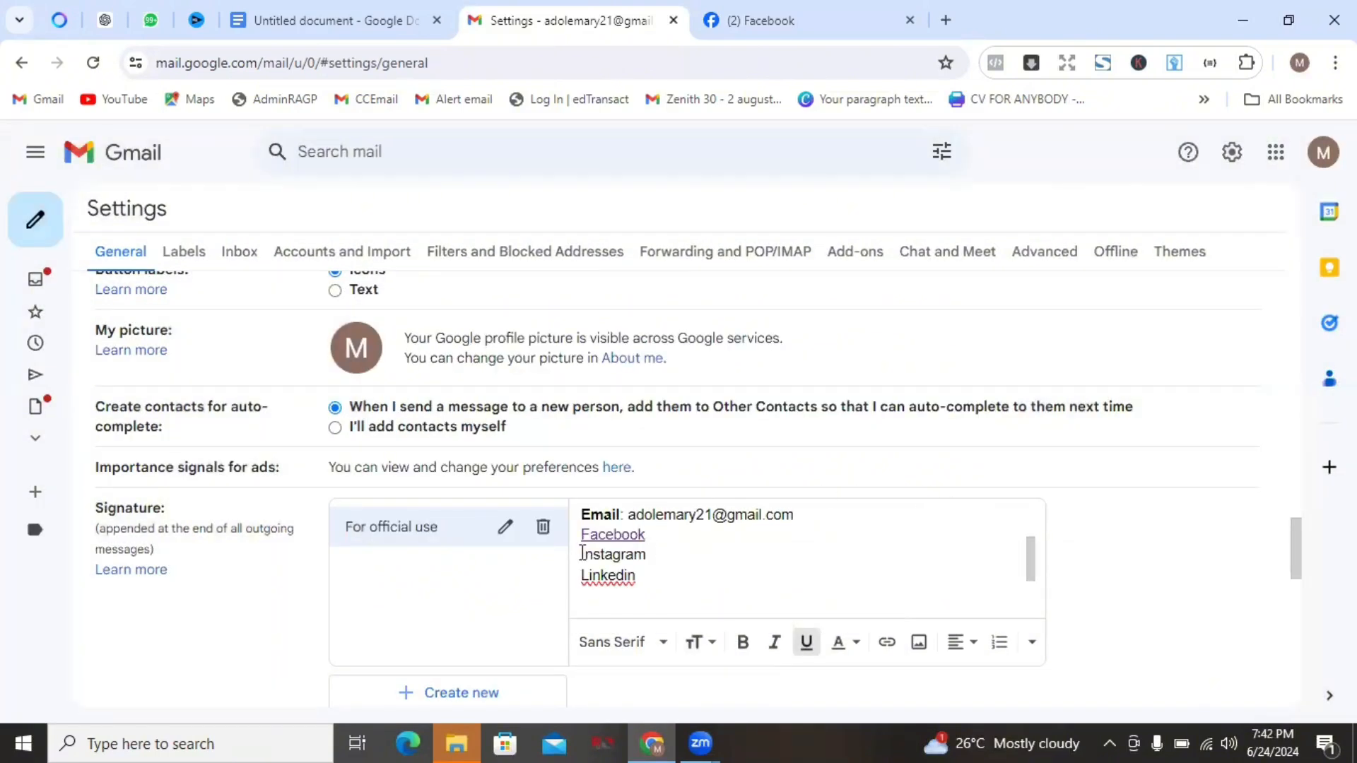
Open the link editor for the word "Instagram" in the signature and copy the Instagram profile URL from the test group chat in WhatsApp Web.
drag(583, 553, 652, 554)
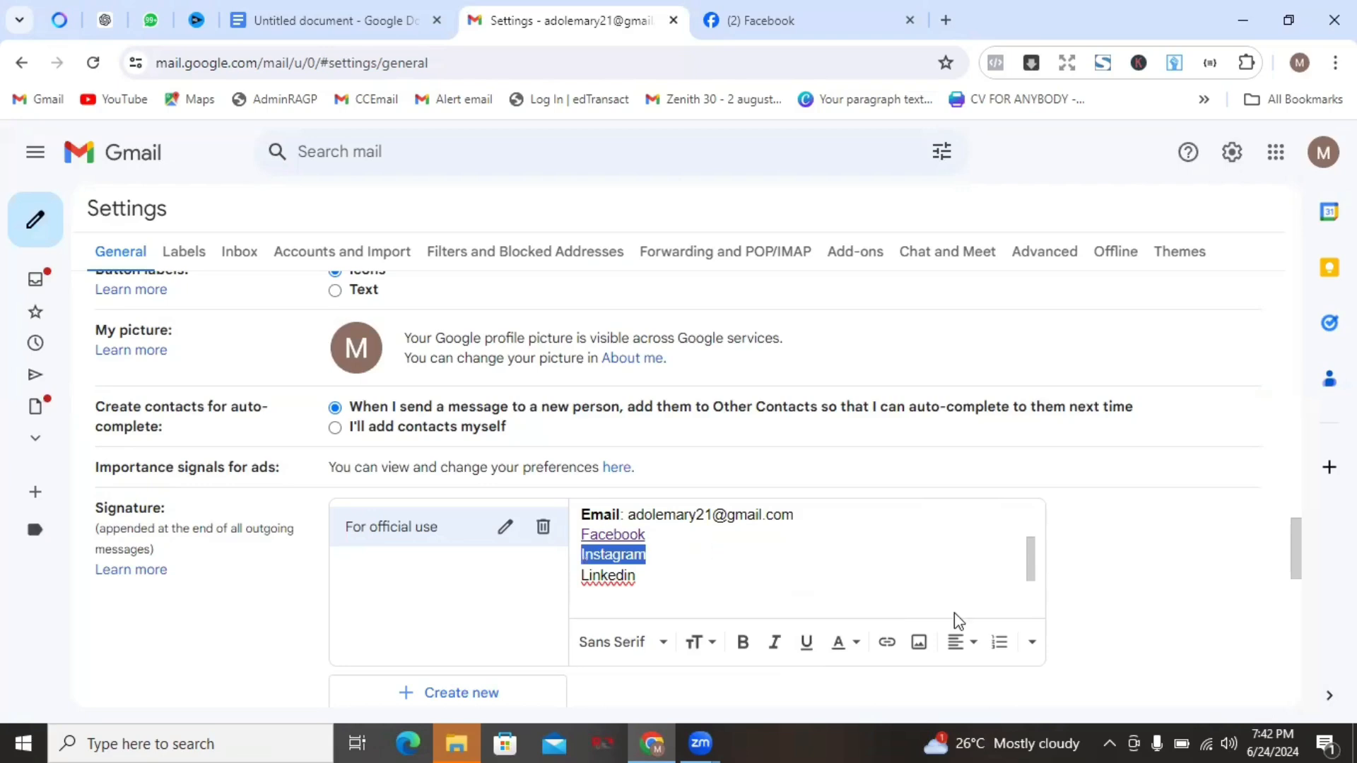
click(886, 643)
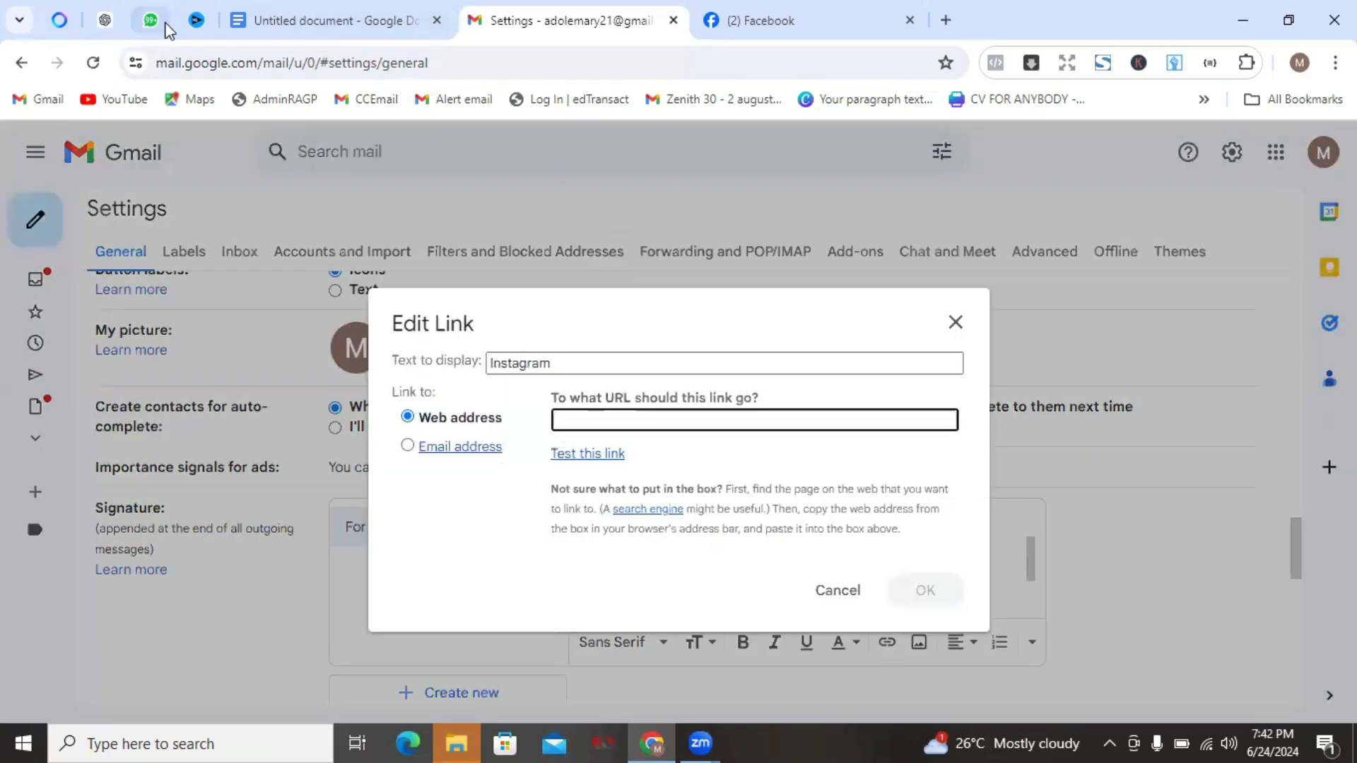
click(143, 19)
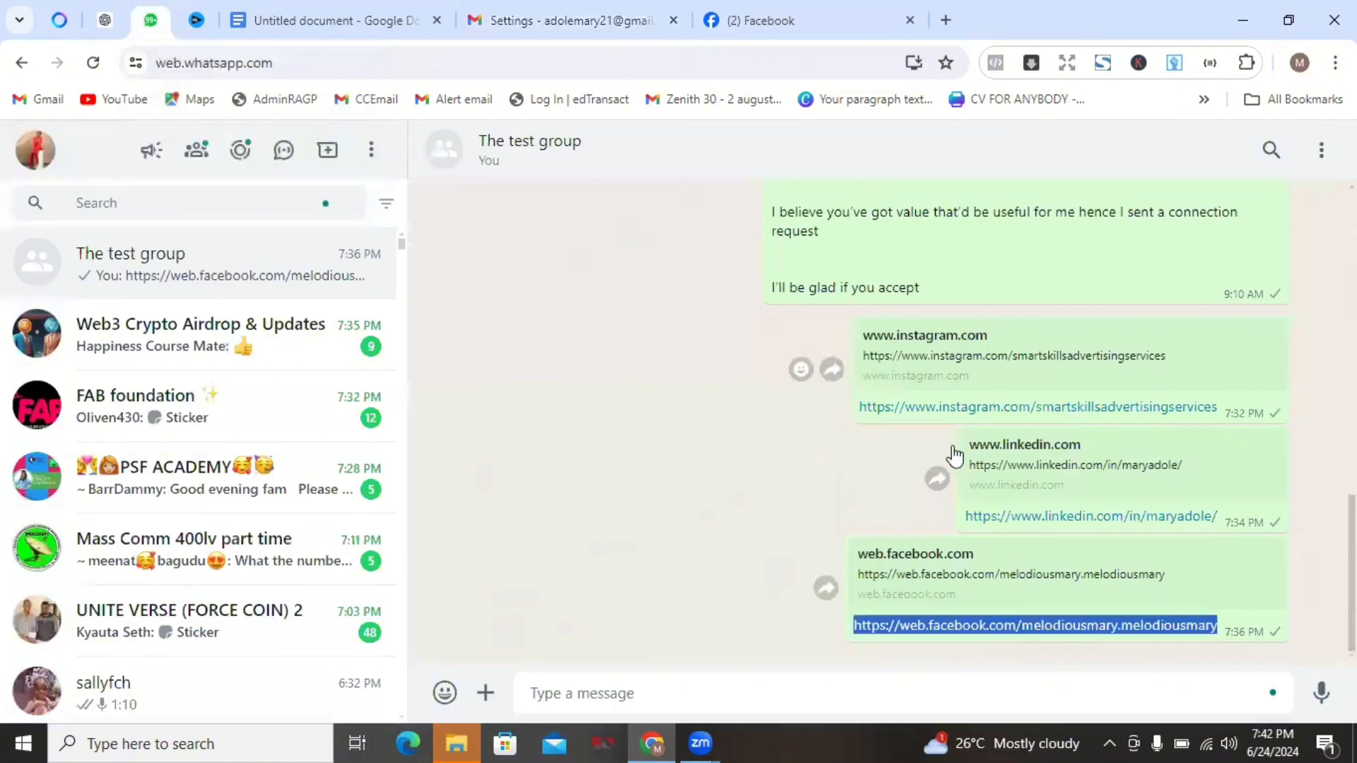
click(846, 408)
drag(846, 408, 1220, 417)
key(ctrl+c)
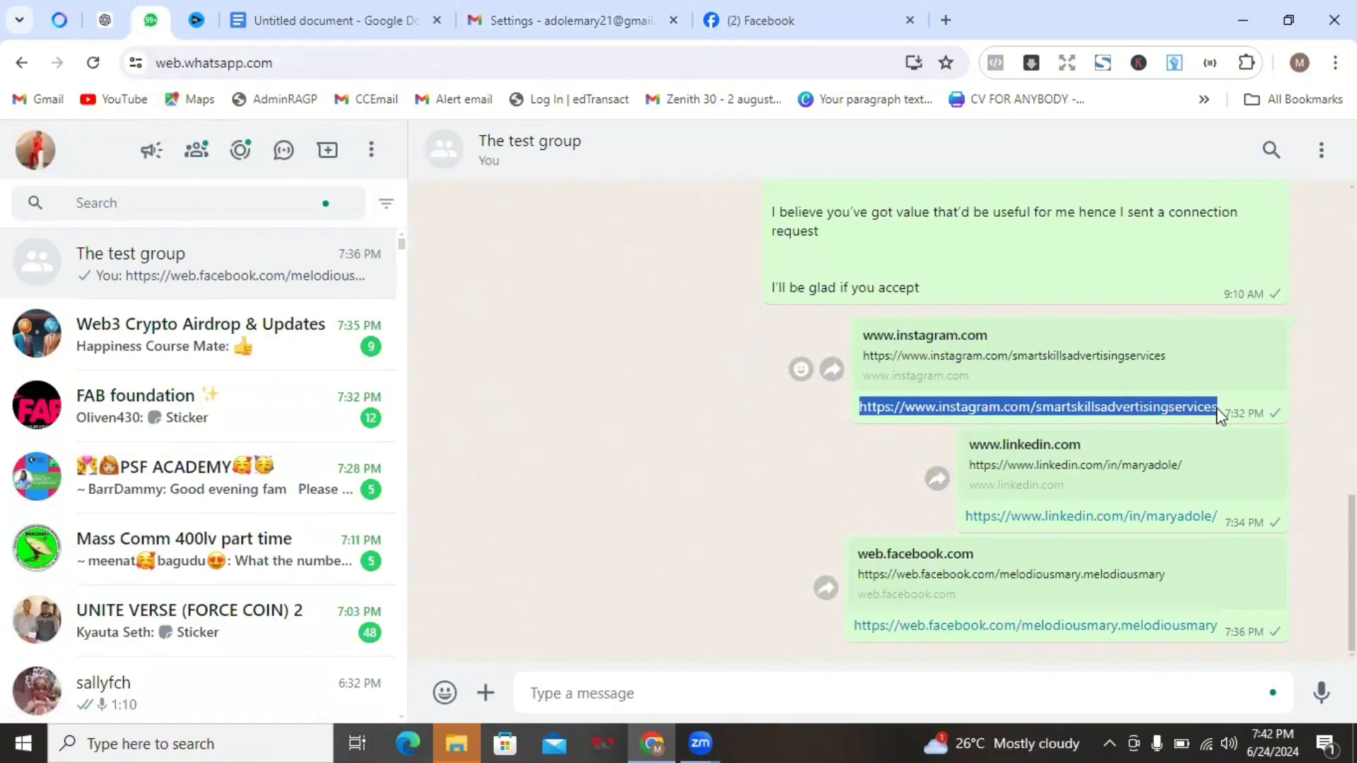
click(631, 14)
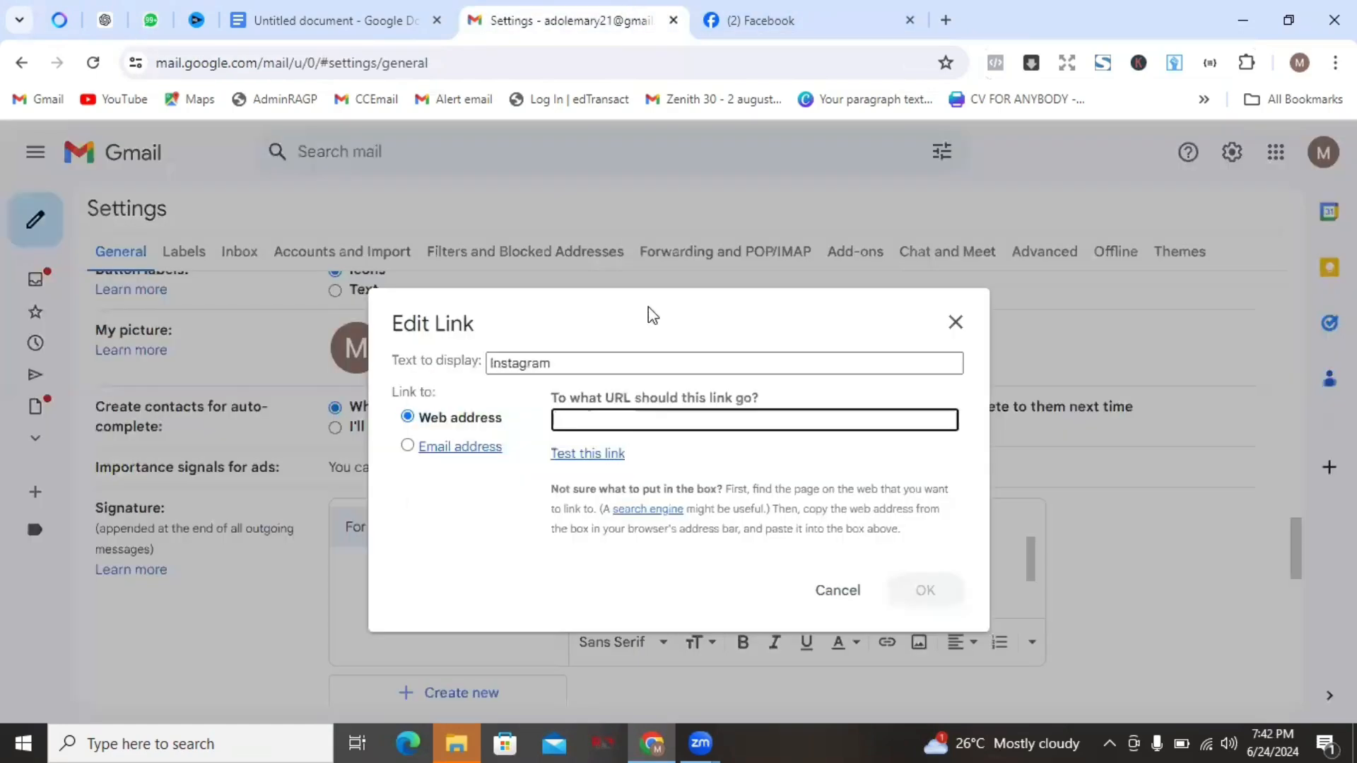
click(617, 417)
key(ctrl+v)
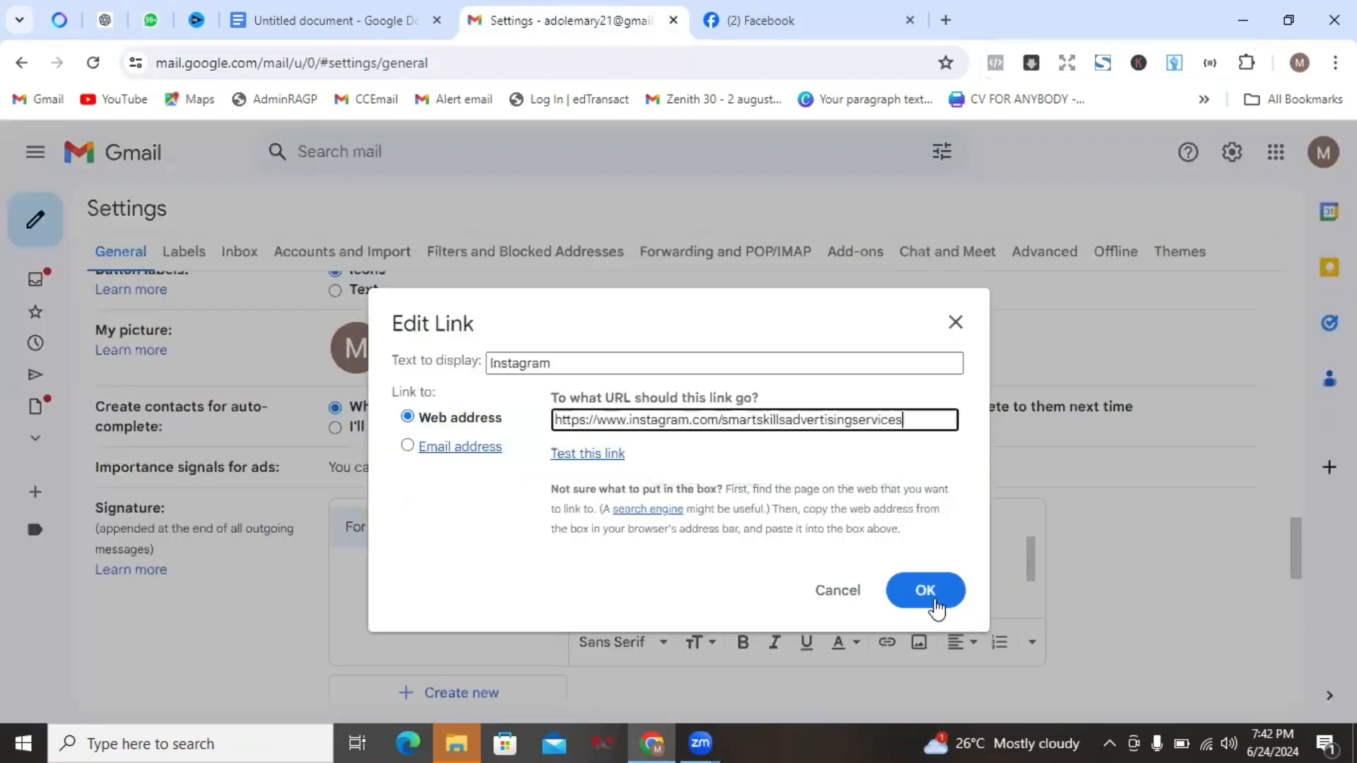
click(924, 594)
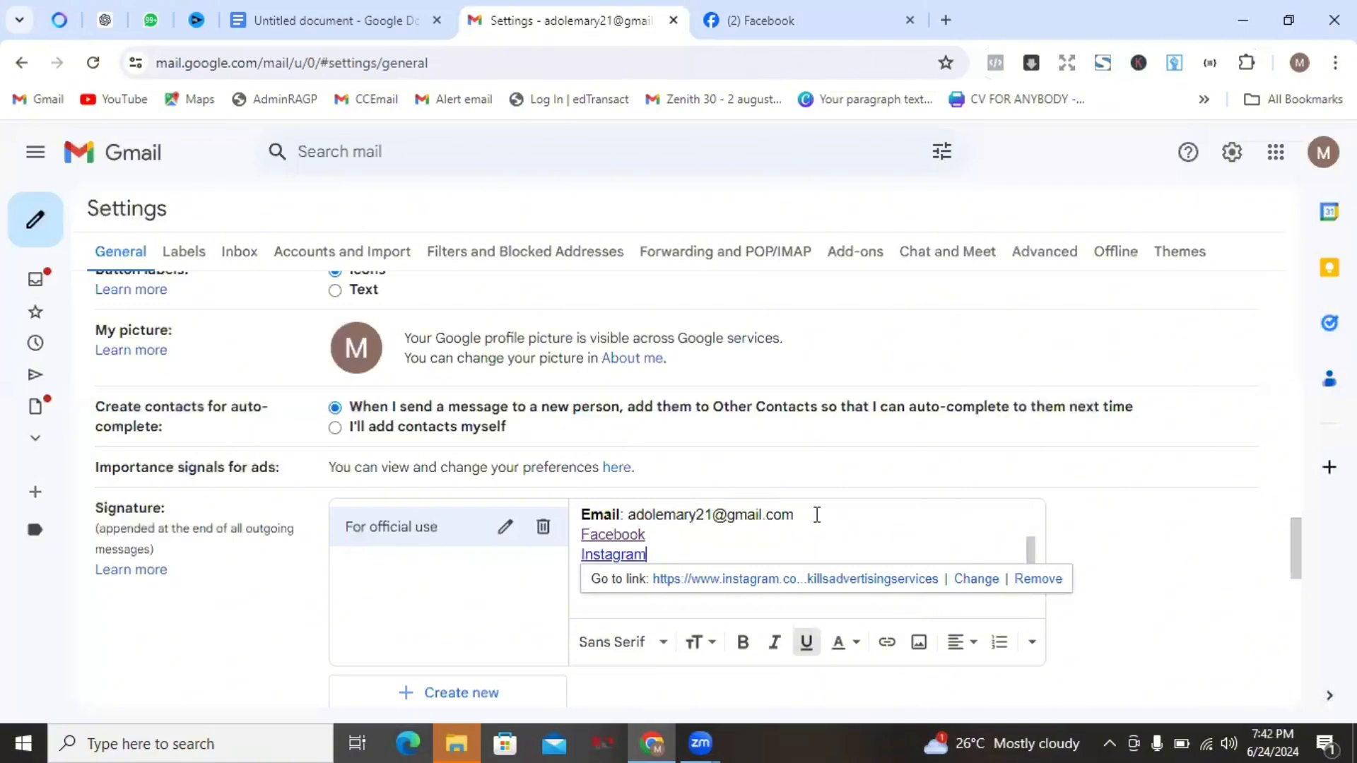
click(932, 514)
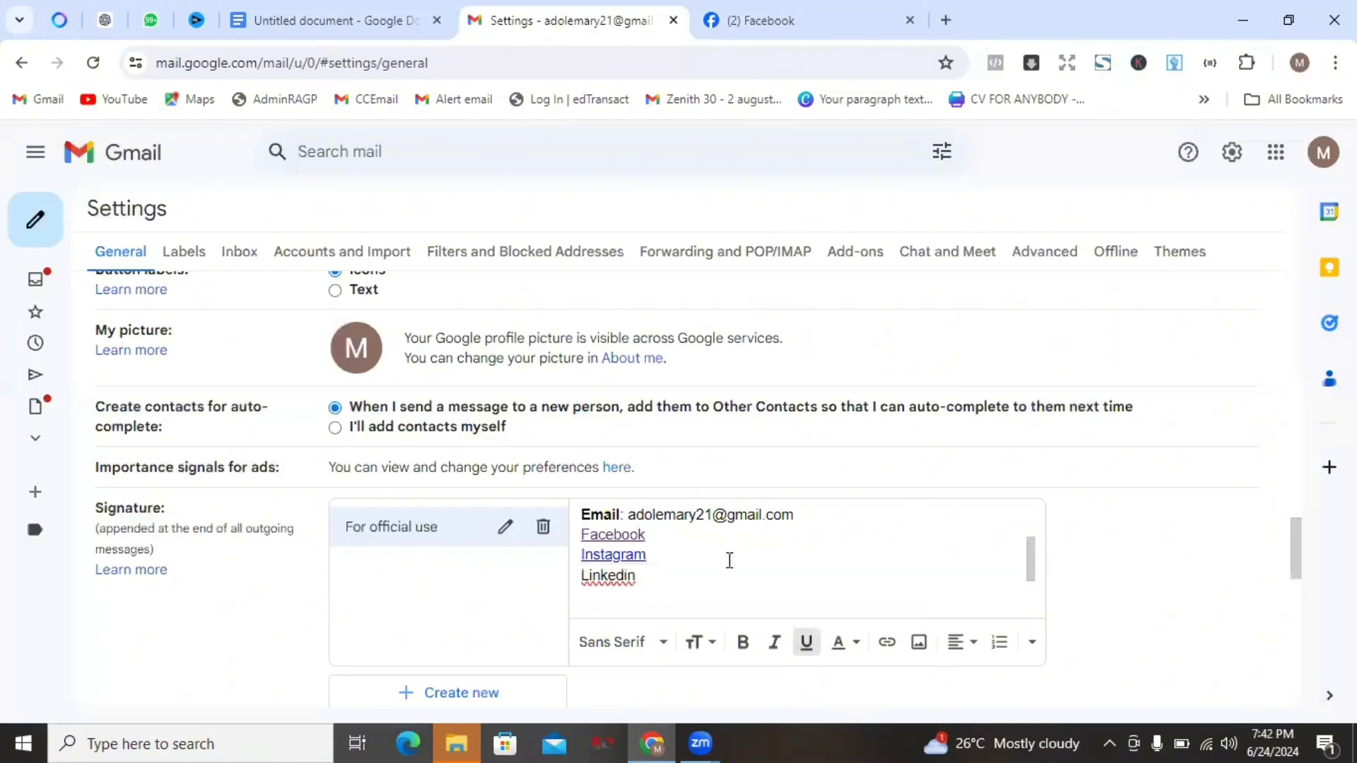
Open the link editor for the word "Linkedin" in the signature and copy the LinkedIn profile URL from the WhatsApp Web test group chat.
double_click(614, 574)
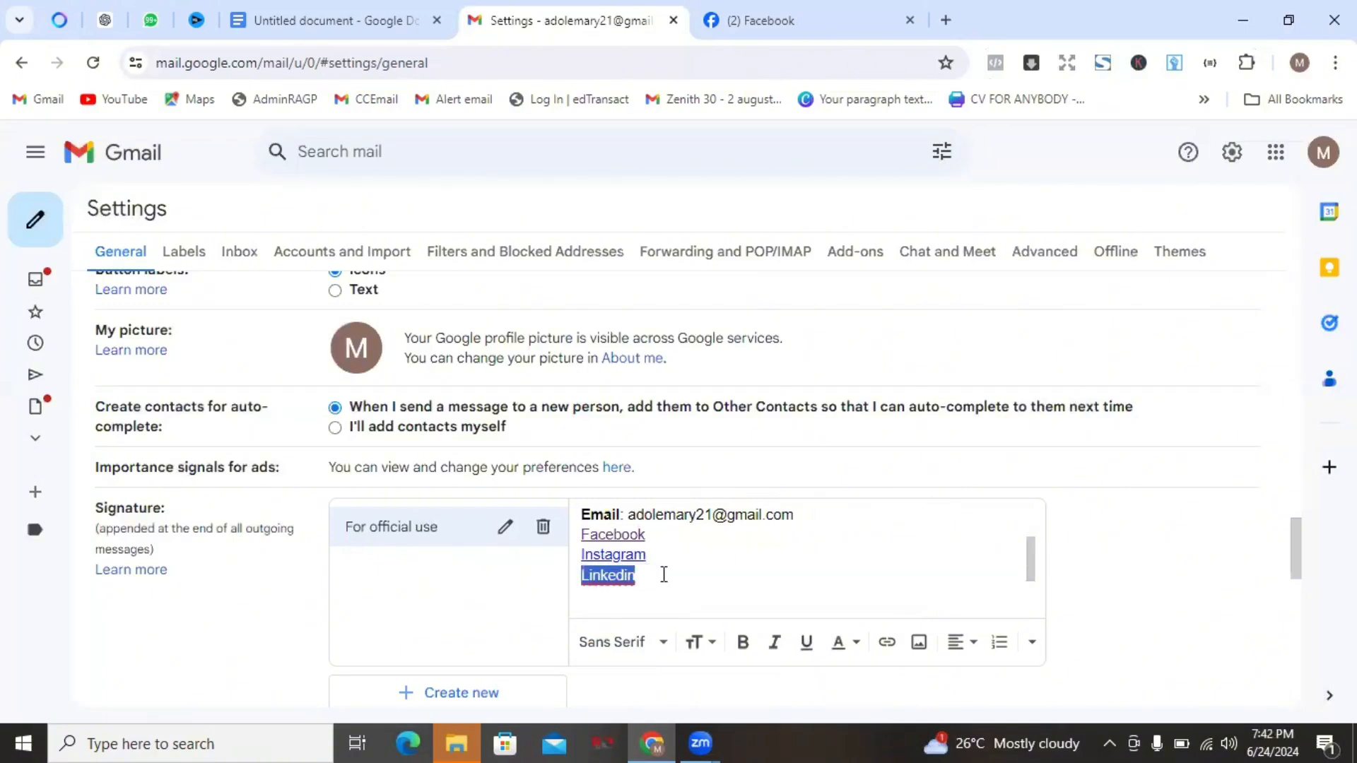
click(887, 643)
click(151, 22)
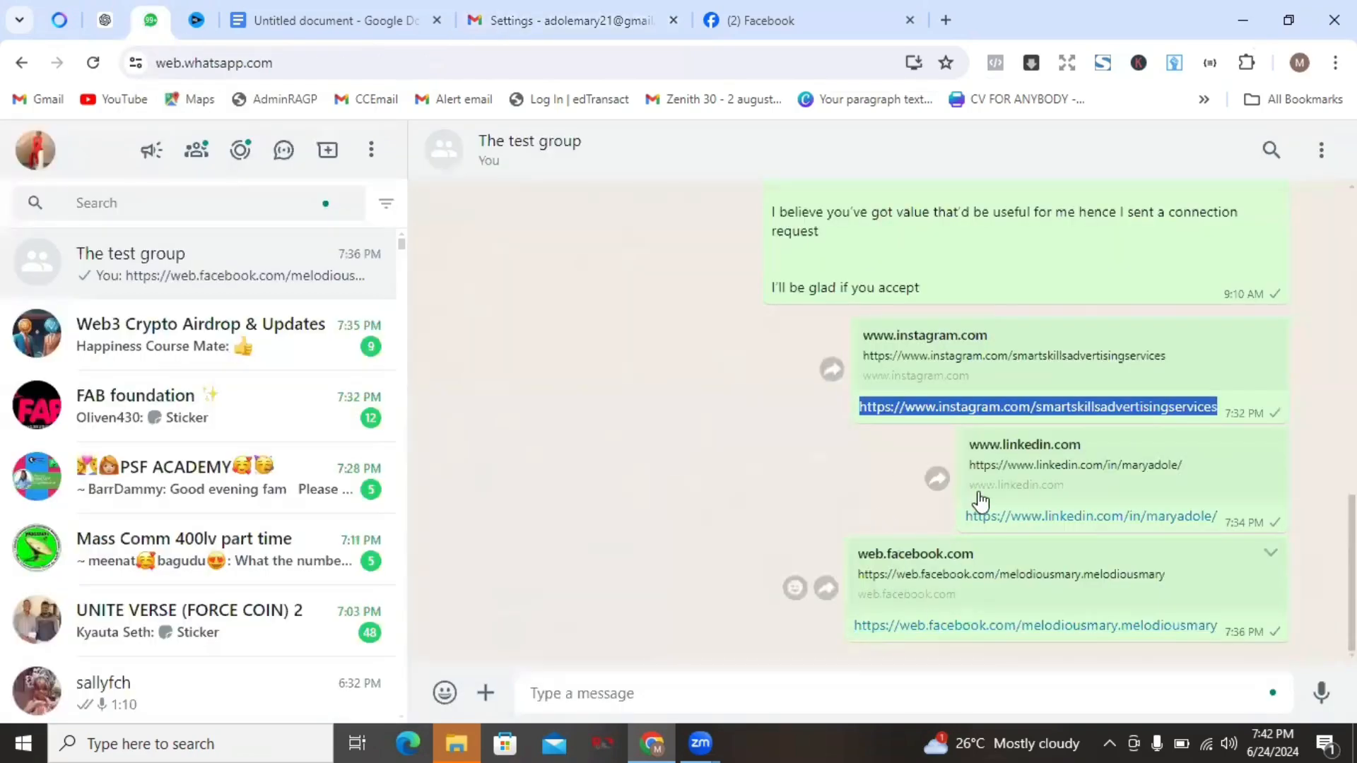
drag(945, 519, 1224, 519)
key(ctrl+c)
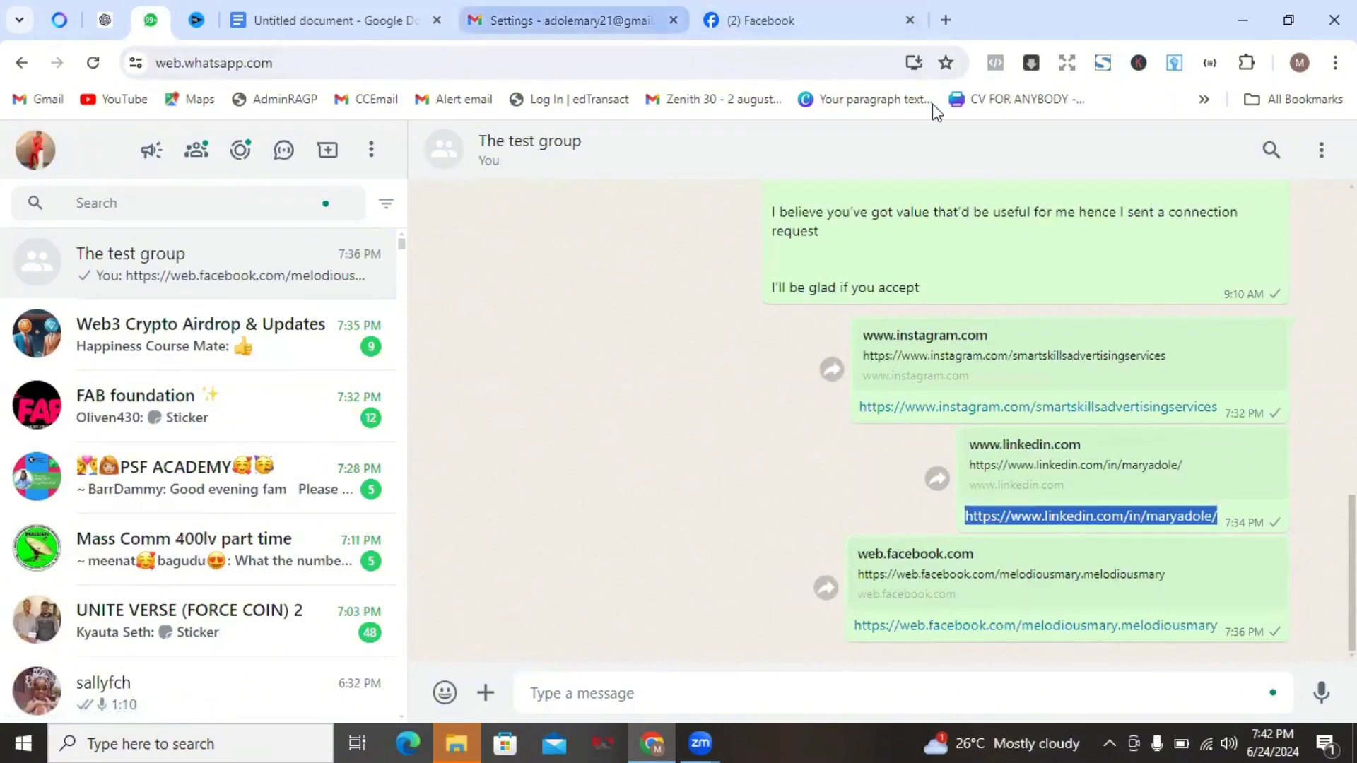
Return to Gmail and link the word "Linkedin" to the copied profile URL as a web address.
click(573, 19)
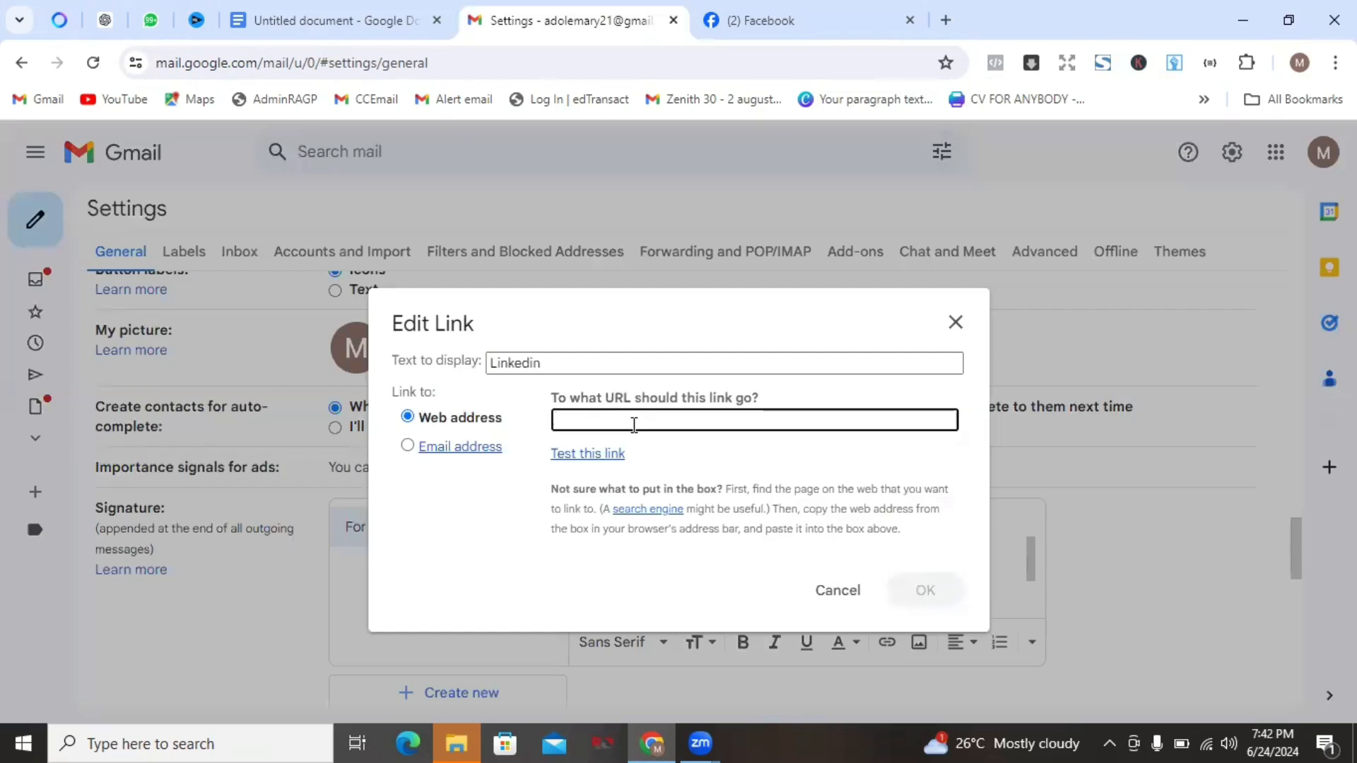
key(ctrl+v)
click(927, 592)
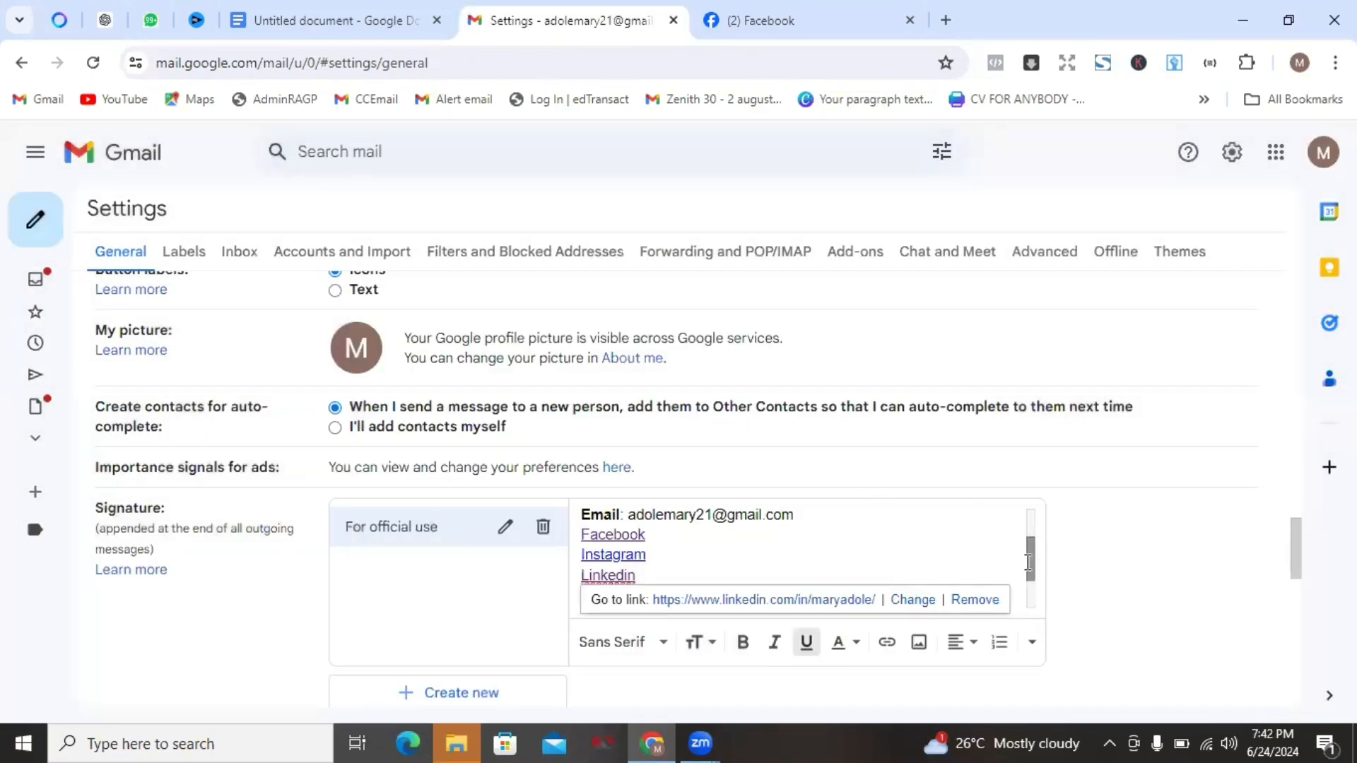
Add a blank line above the name in the signature and upload the image "Black Pink Simple Elegant Perfume Logo (1)" there.
mouse_move(1028, 563)
mouse_down()
mouse_move(1024, 530)
mouse_move(1050, 606)
mouse_up()
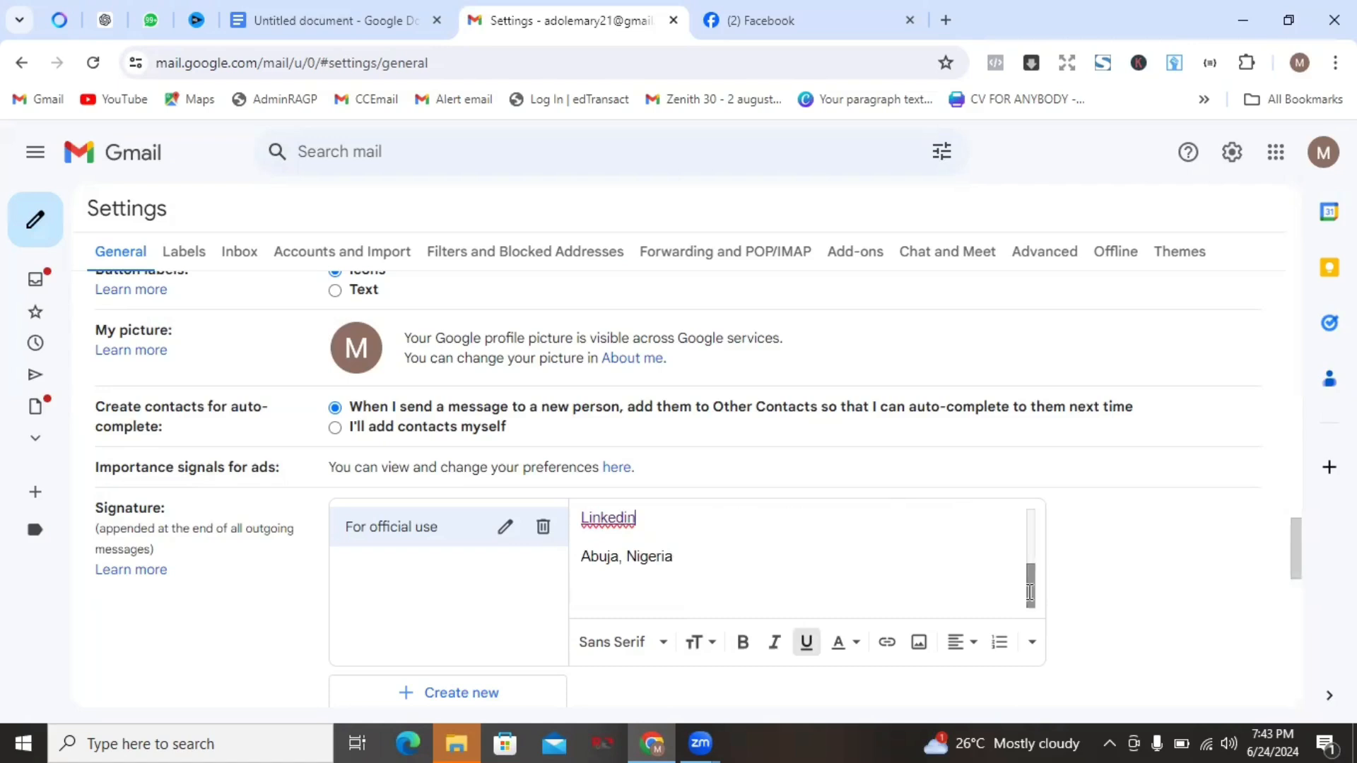
drag(1029, 569, 1028, 516)
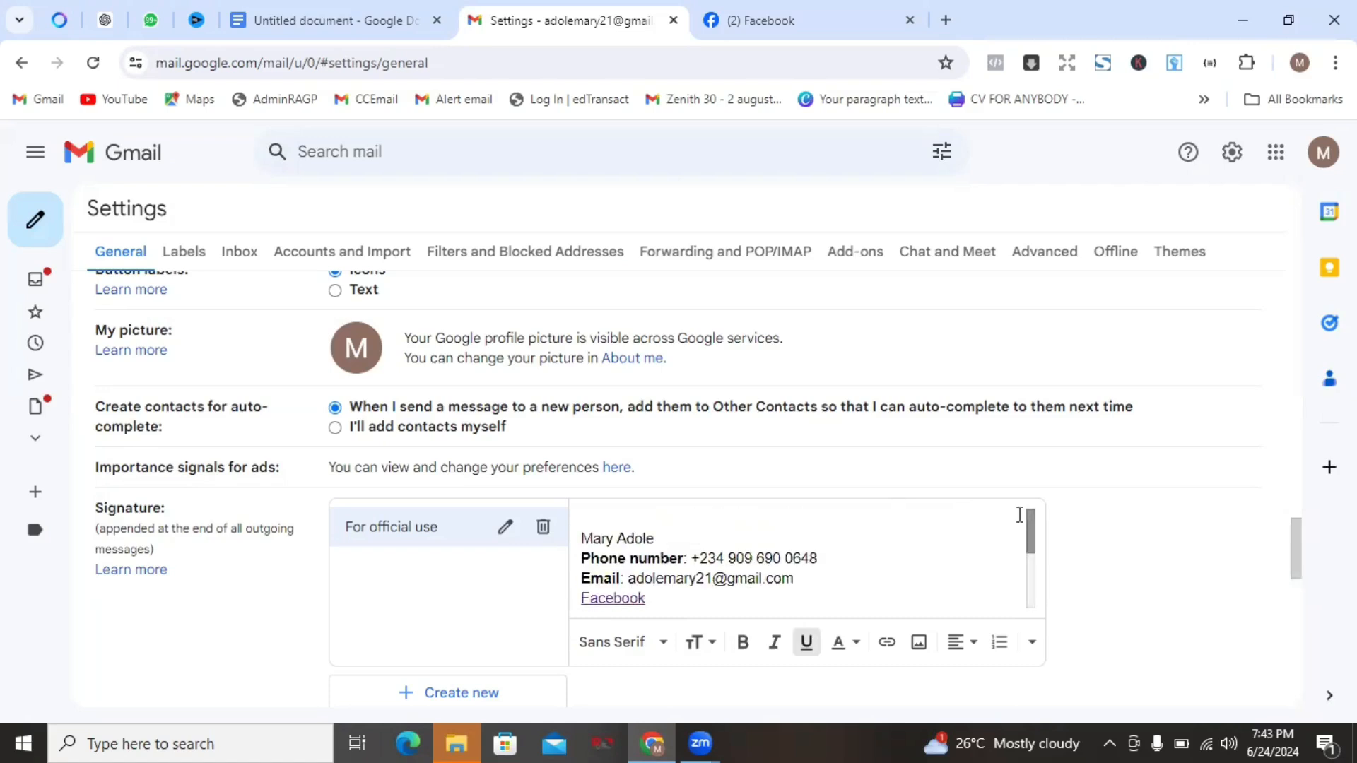
click(580, 537)
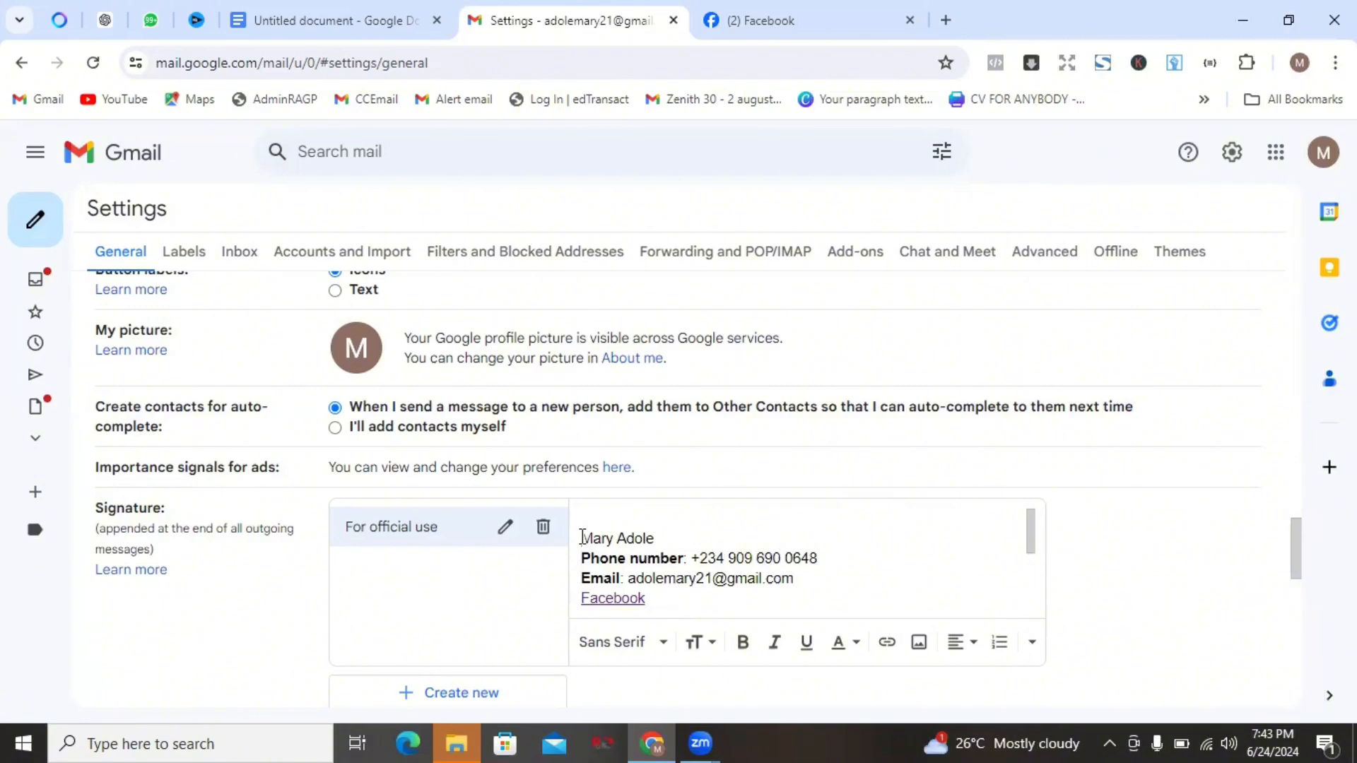
key(Return)
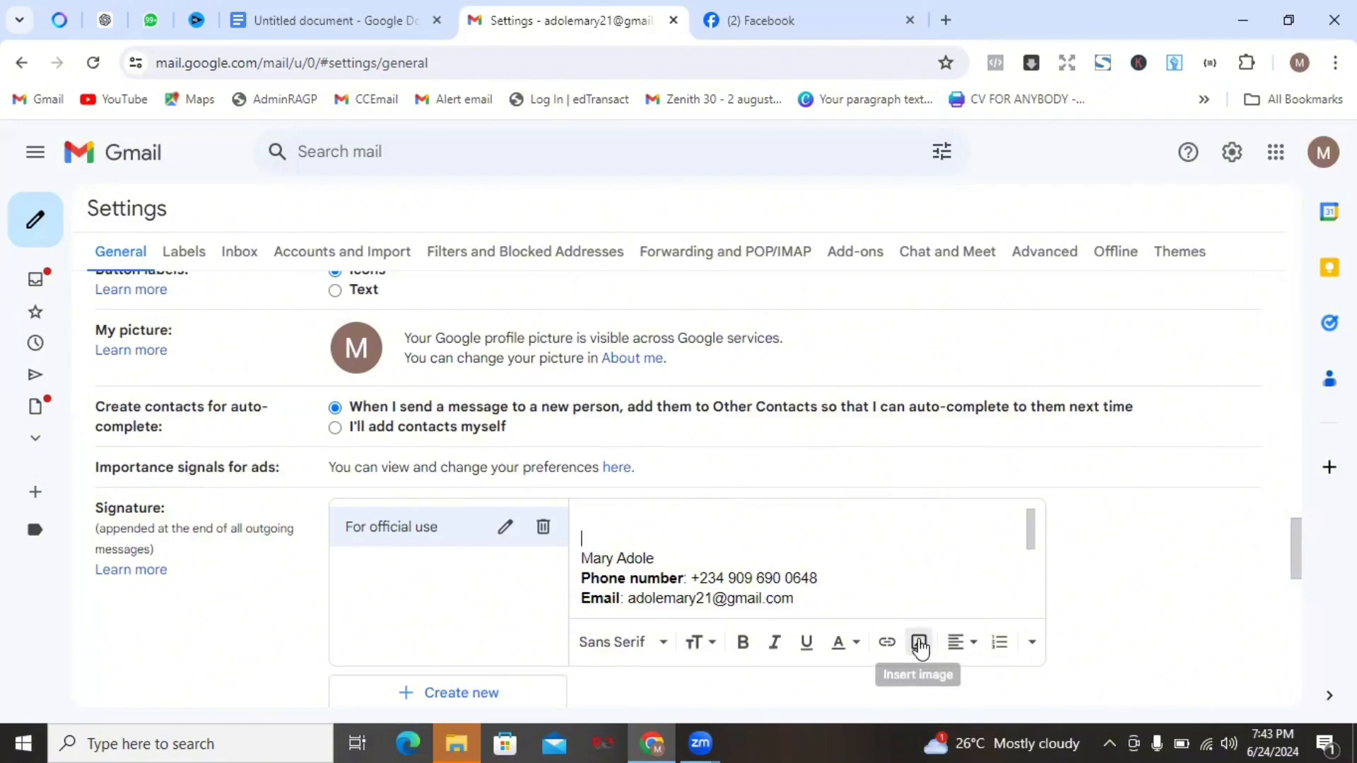
click(919, 643)
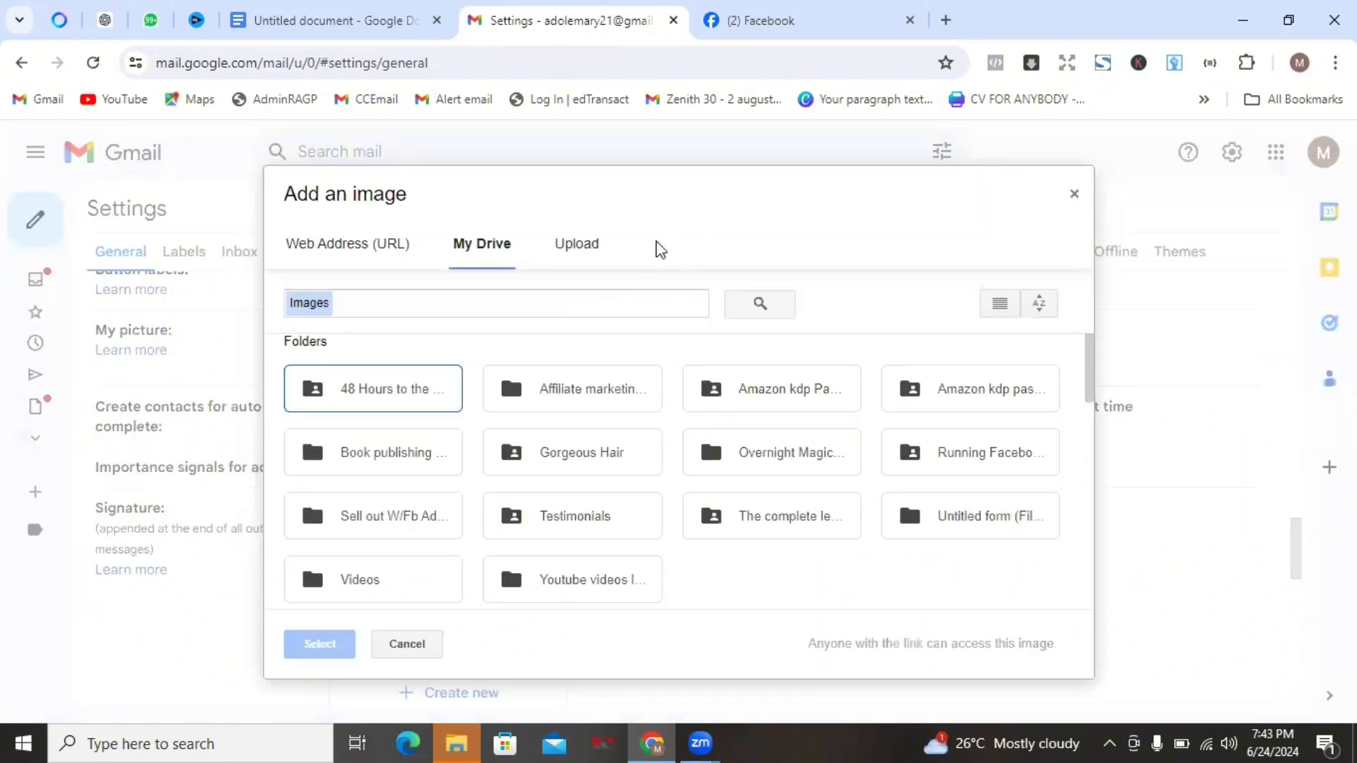
click(600, 253)
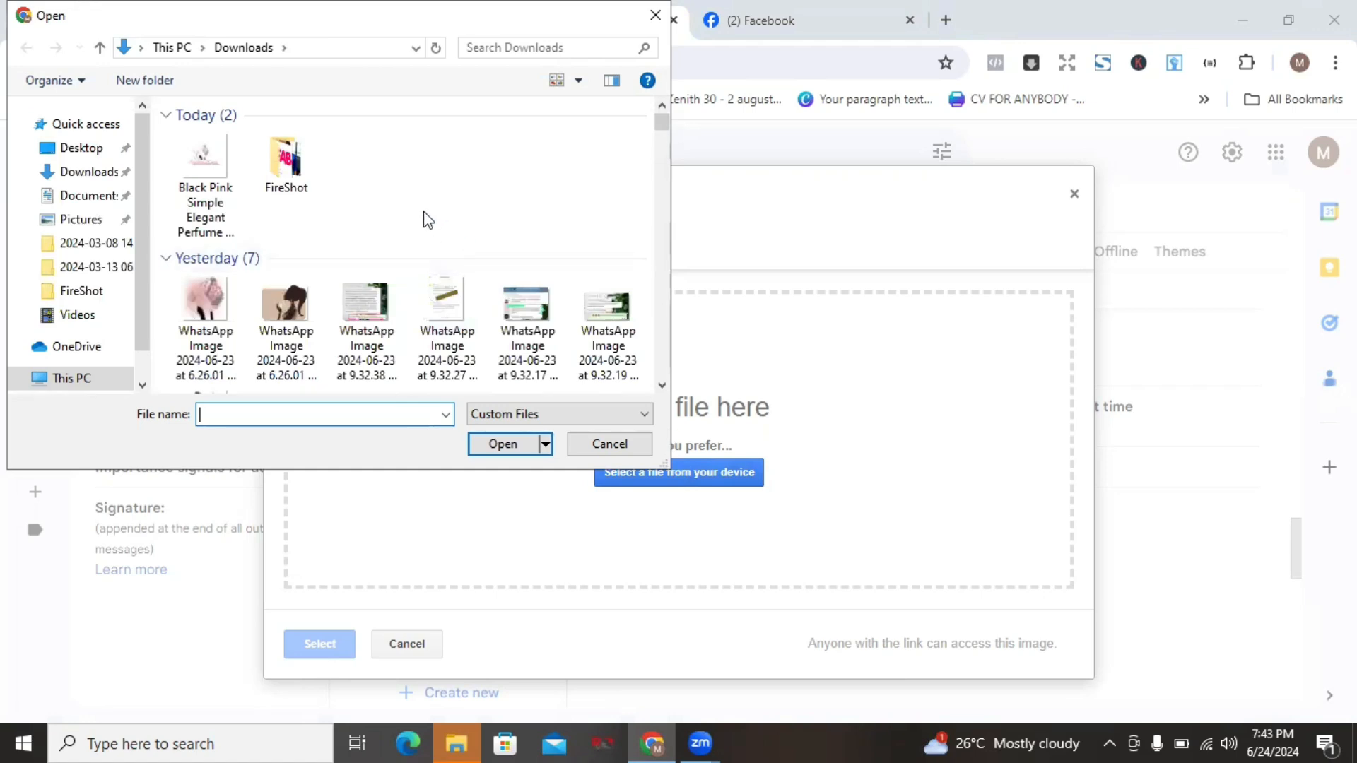
click(215, 168)
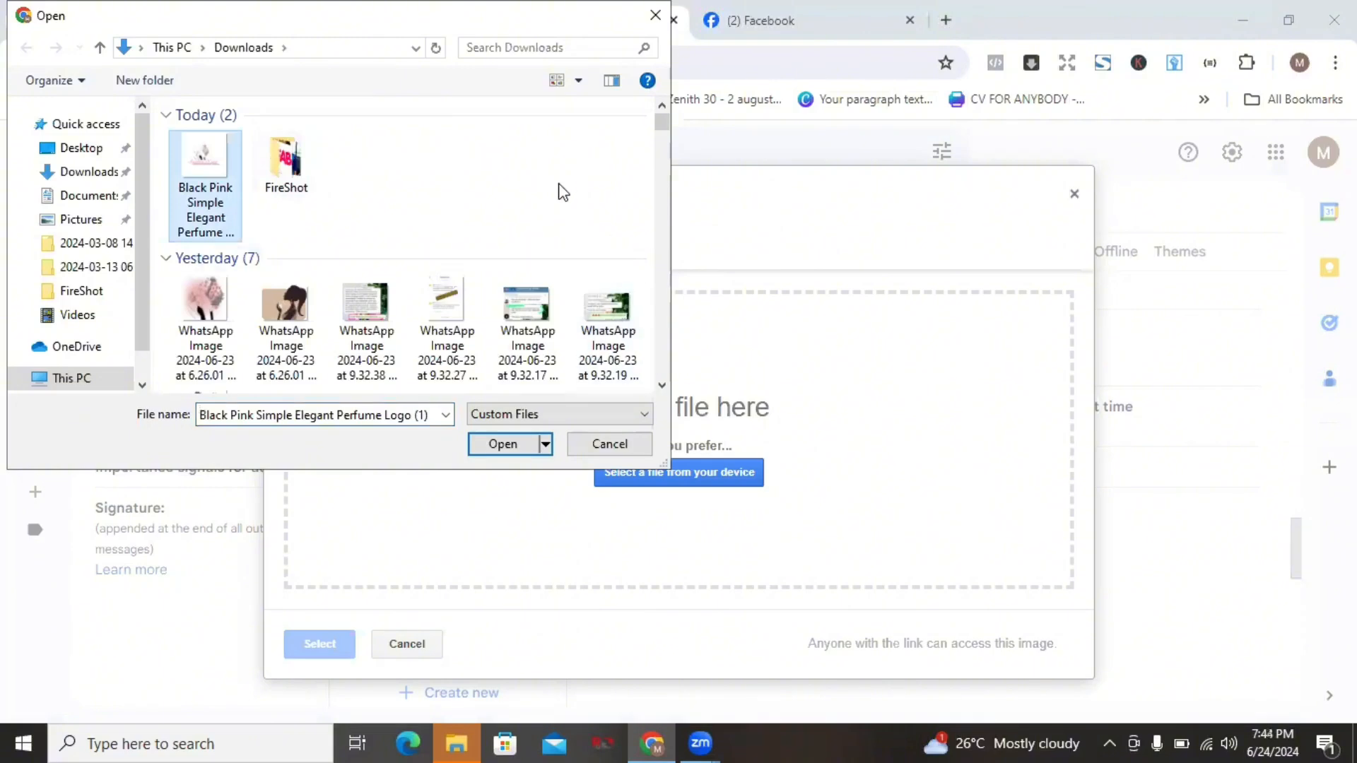
click(492, 446)
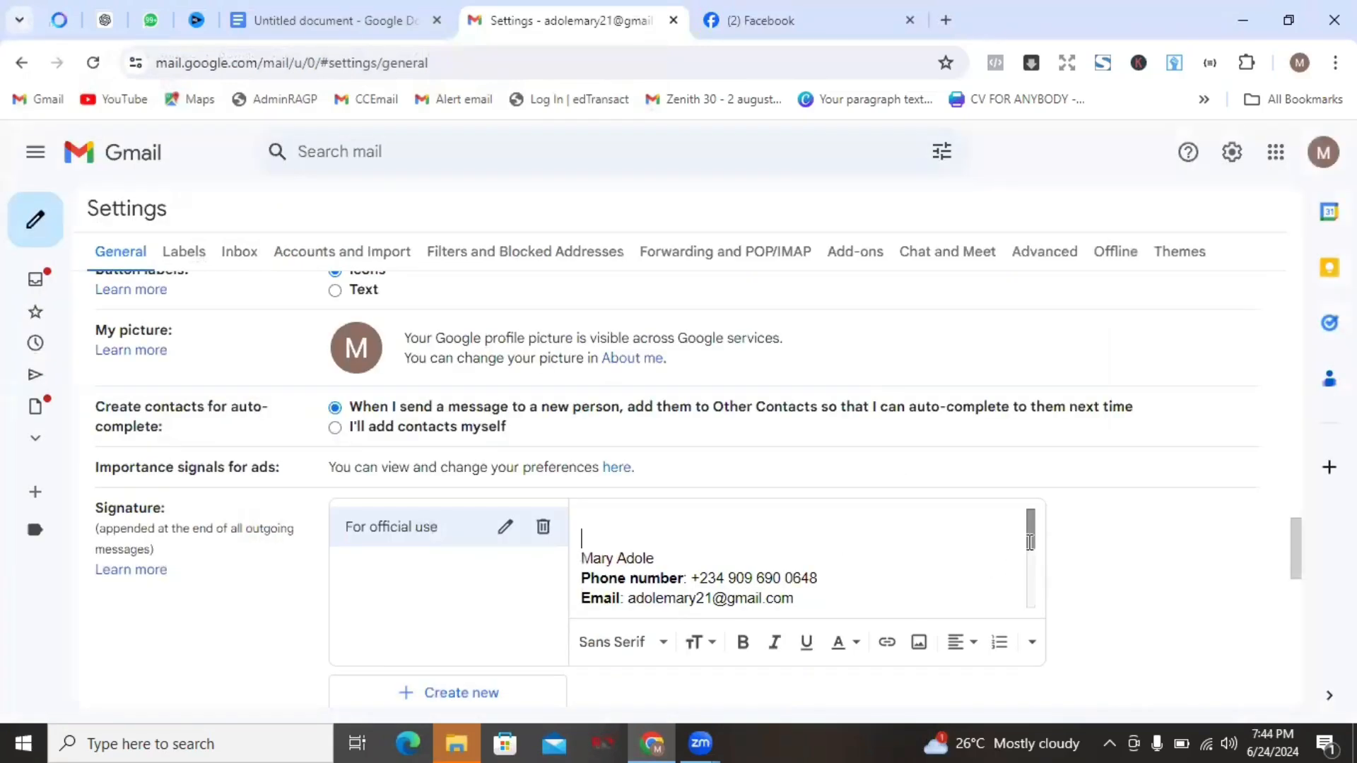
Resize the logo image in the signature to Medium.
scroll(1030, 544, down, 5)
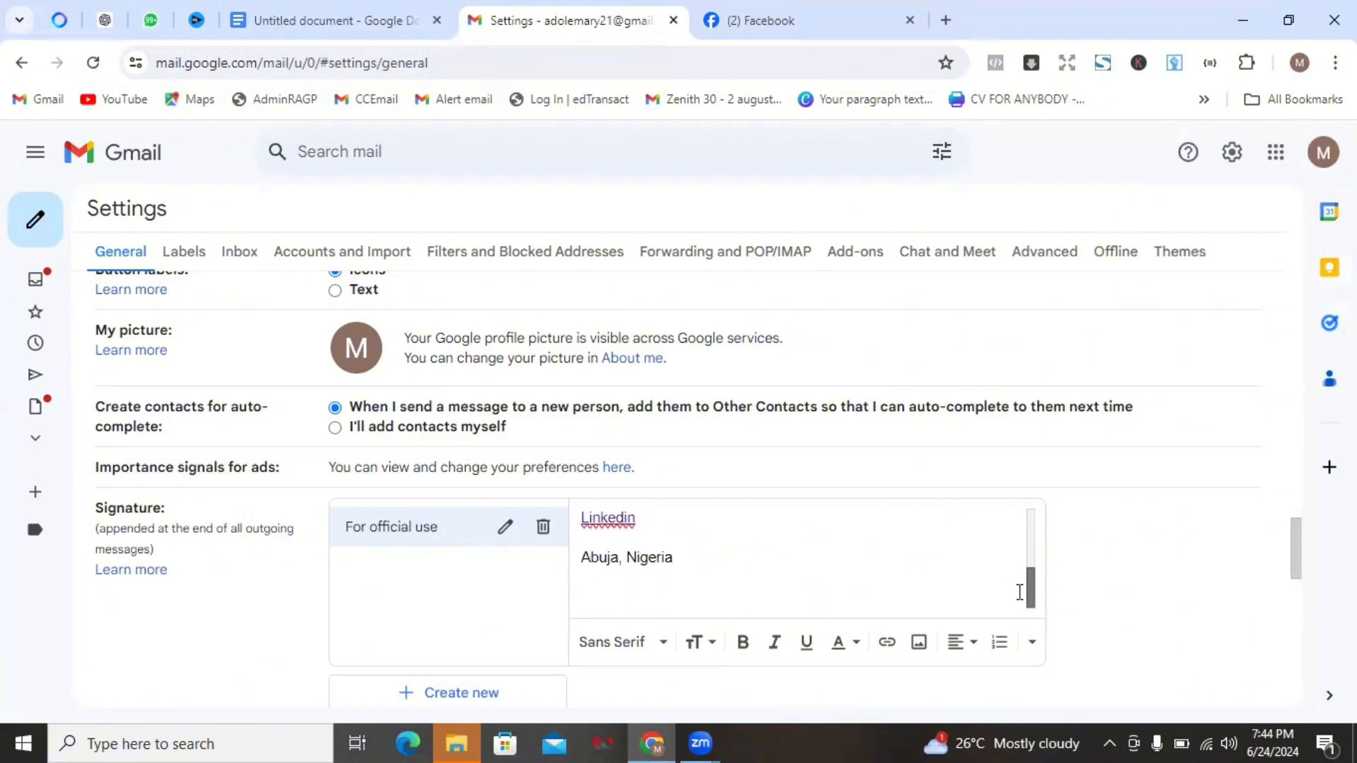
scroll(1032, 558, up, 5)
scroll(1030, 562, down, 2)
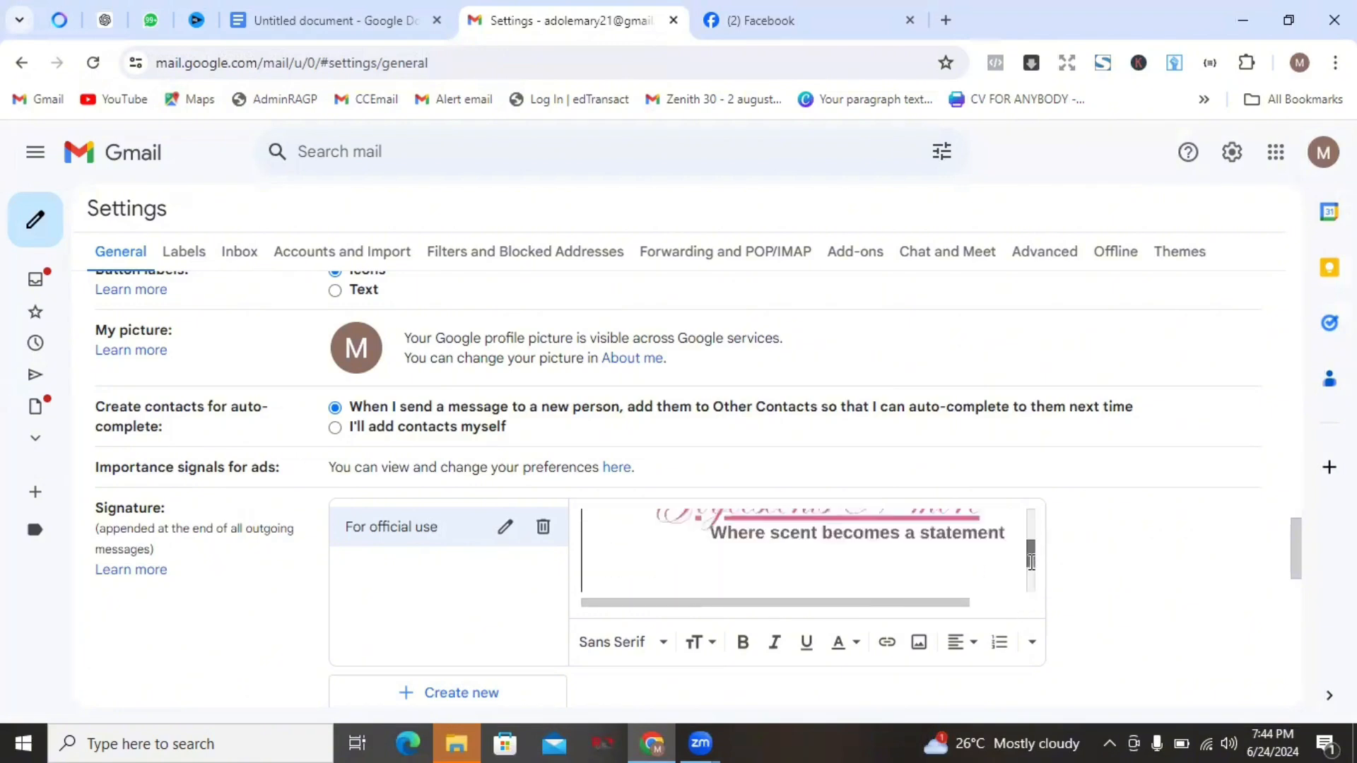
scroll(1030, 559, up, 2)
scroll(1028, 546, down, 2)
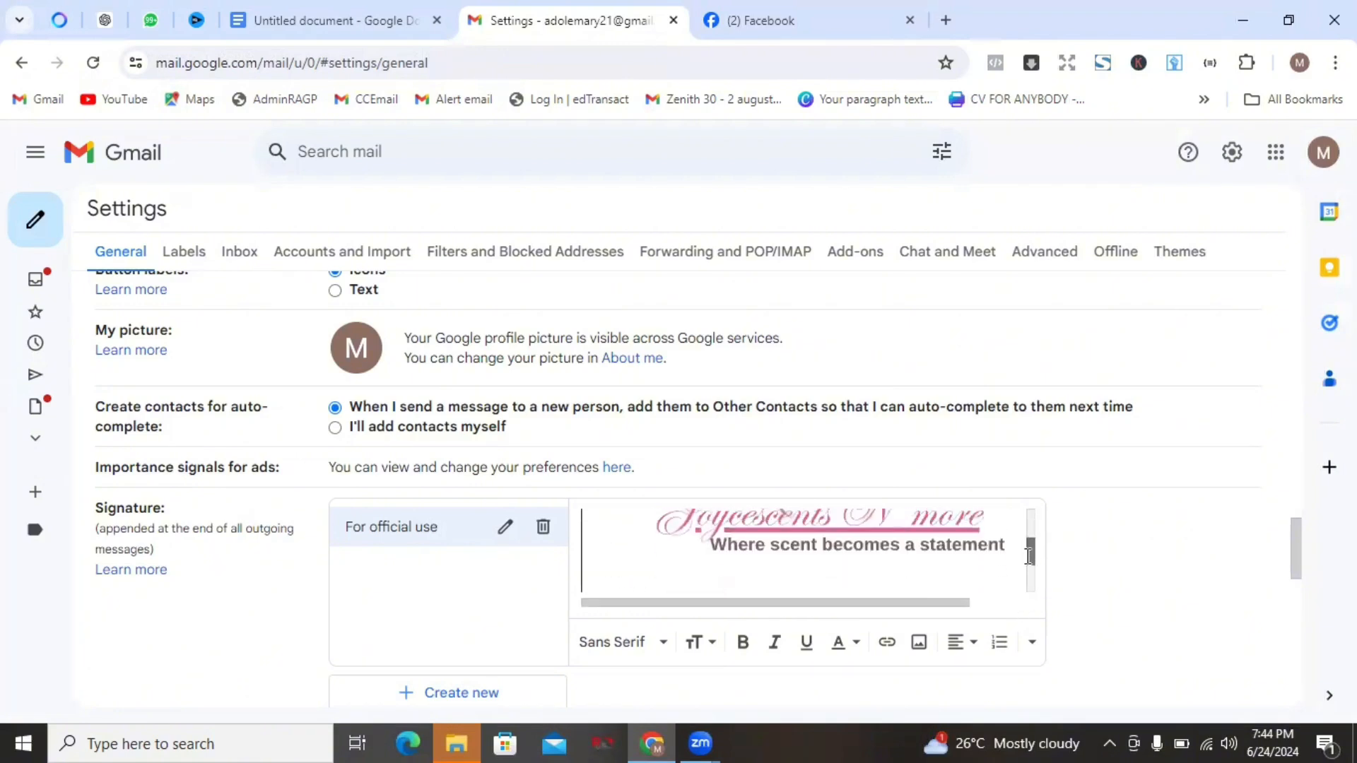
scroll(1028, 550, up, 2)
scroll(1028, 547, down, 3)
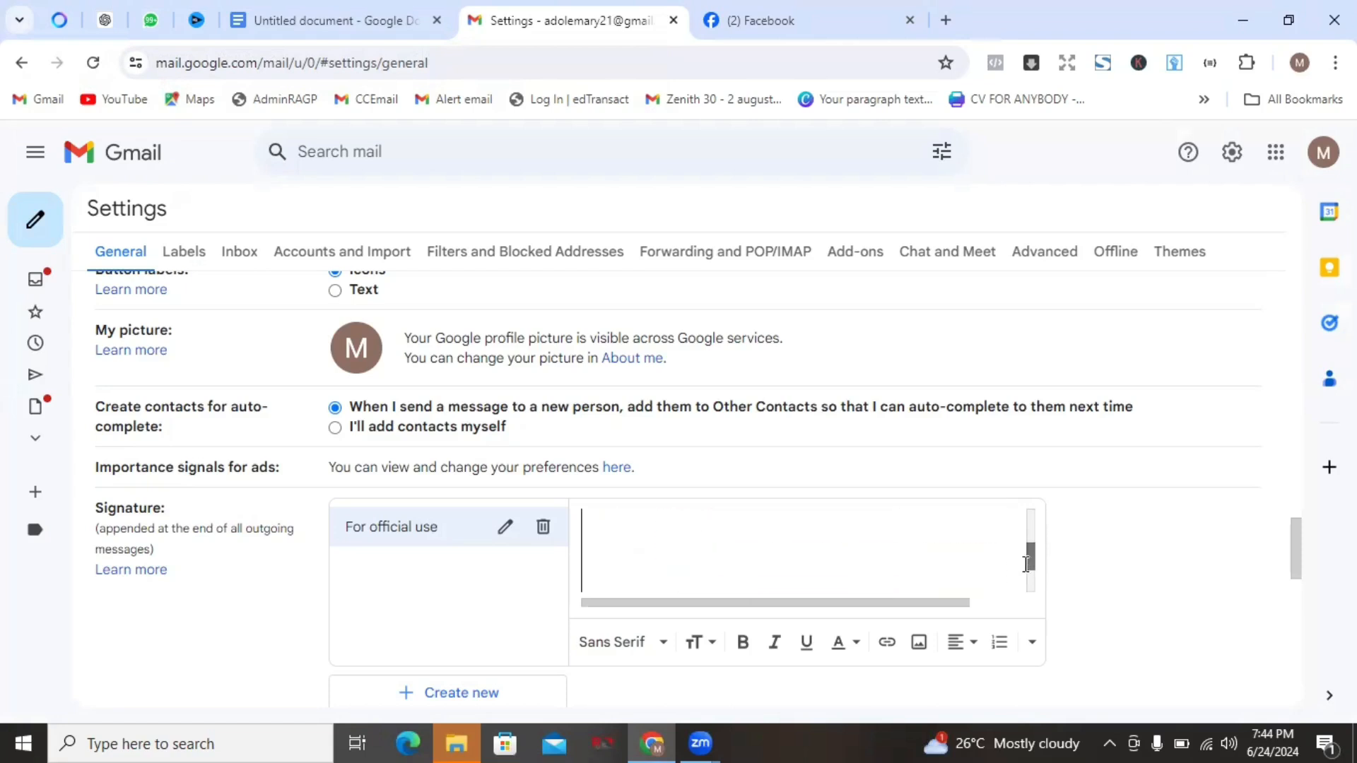
drag(1030, 554, 1030, 527)
click(956, 532)
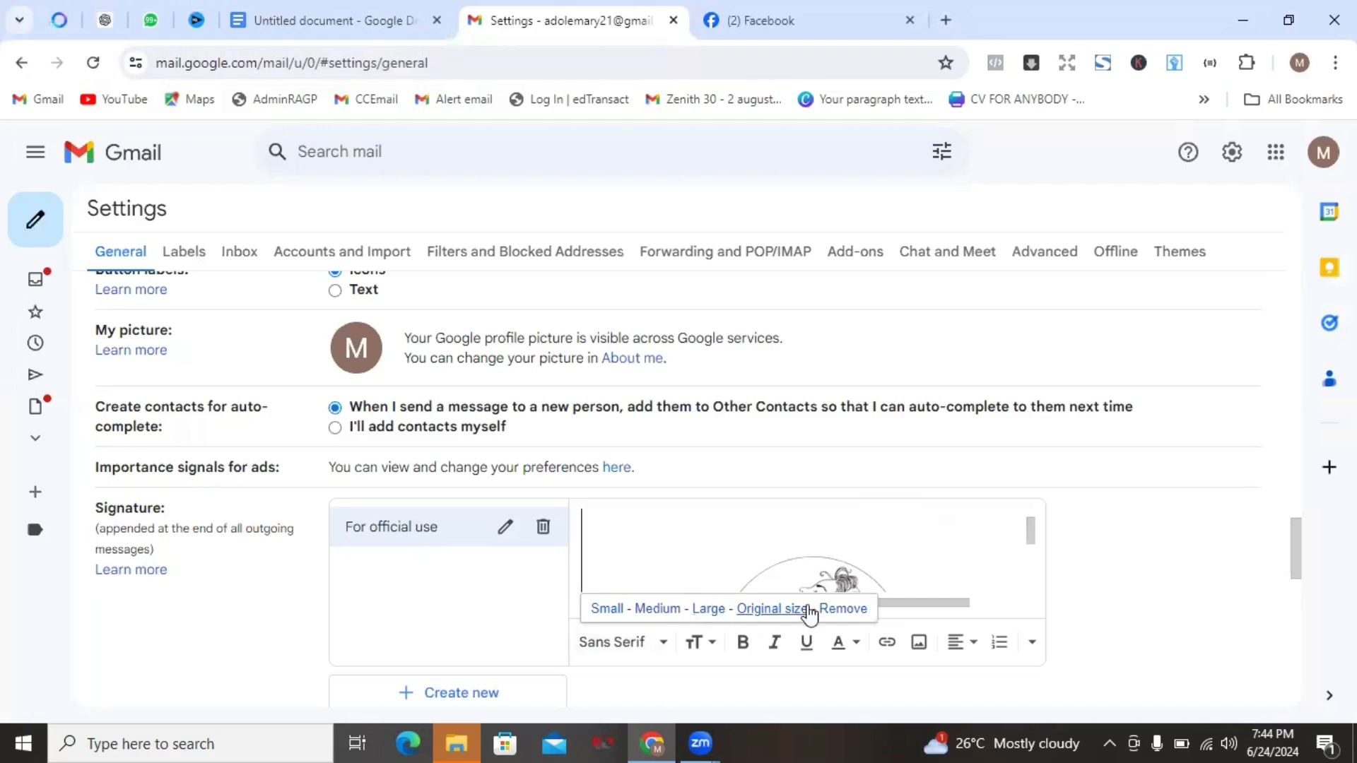
click(657, 609)
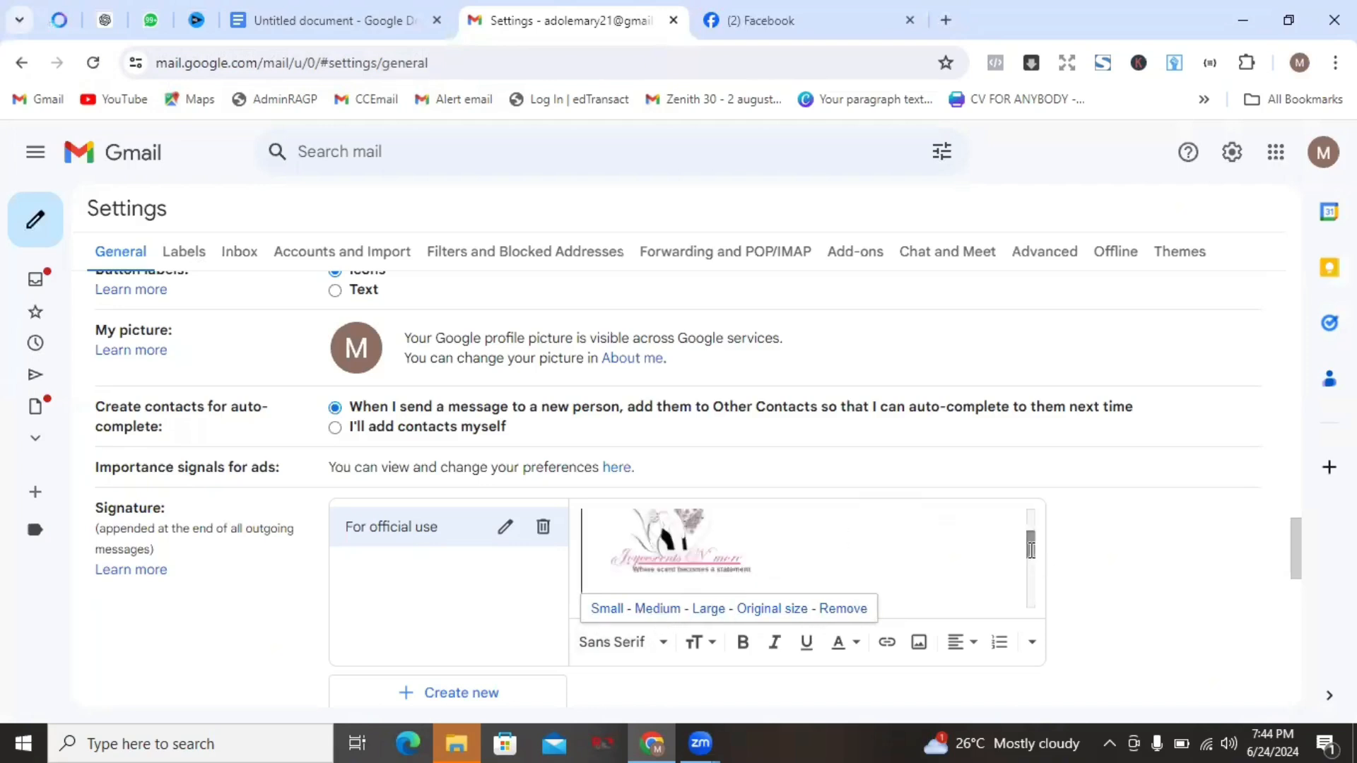
Check the resized logo against the contact details below it and remove the logo from the signature.
scroll(1030, 526, down, 1)
mouse_move(1030, 526)
mouse_down()
mouse_move(1026, 568)
mouse_move(1028, 554)
mouse_up()
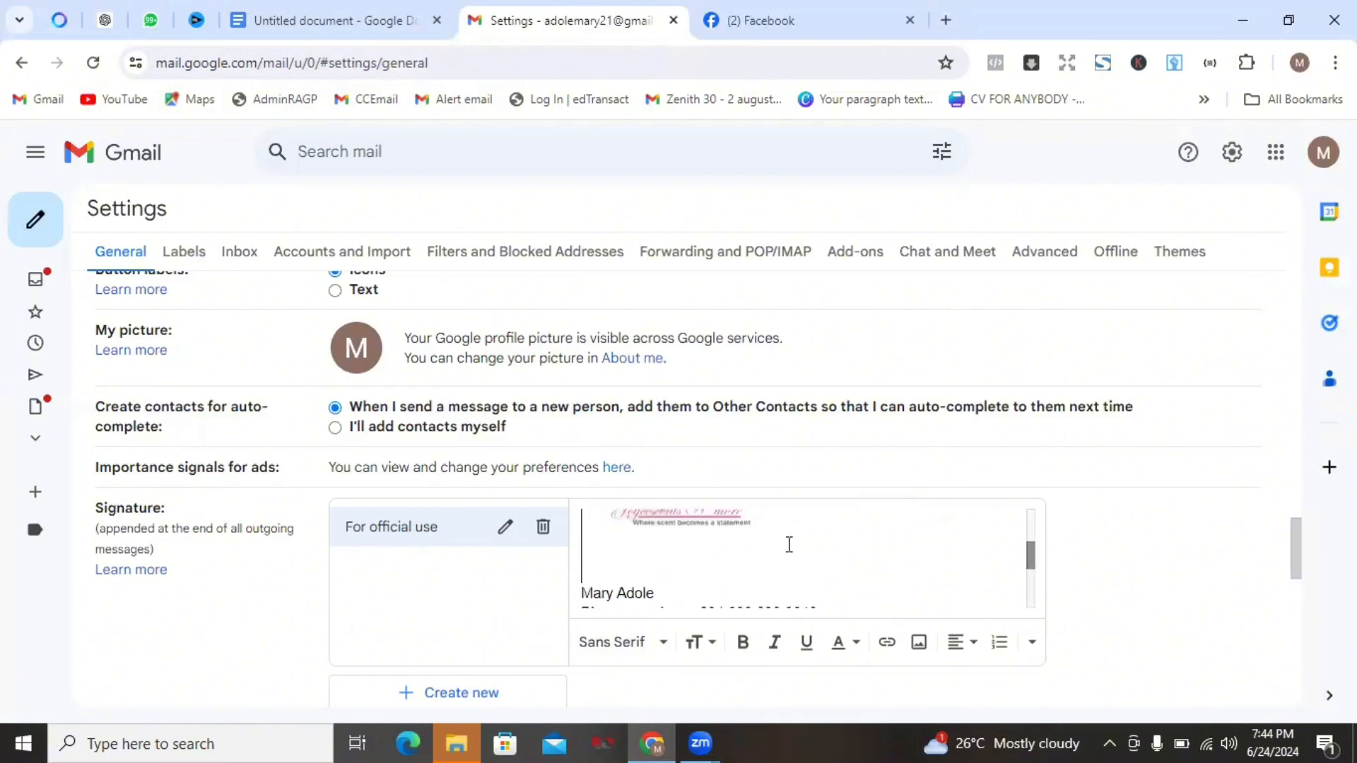
click(630, 554)
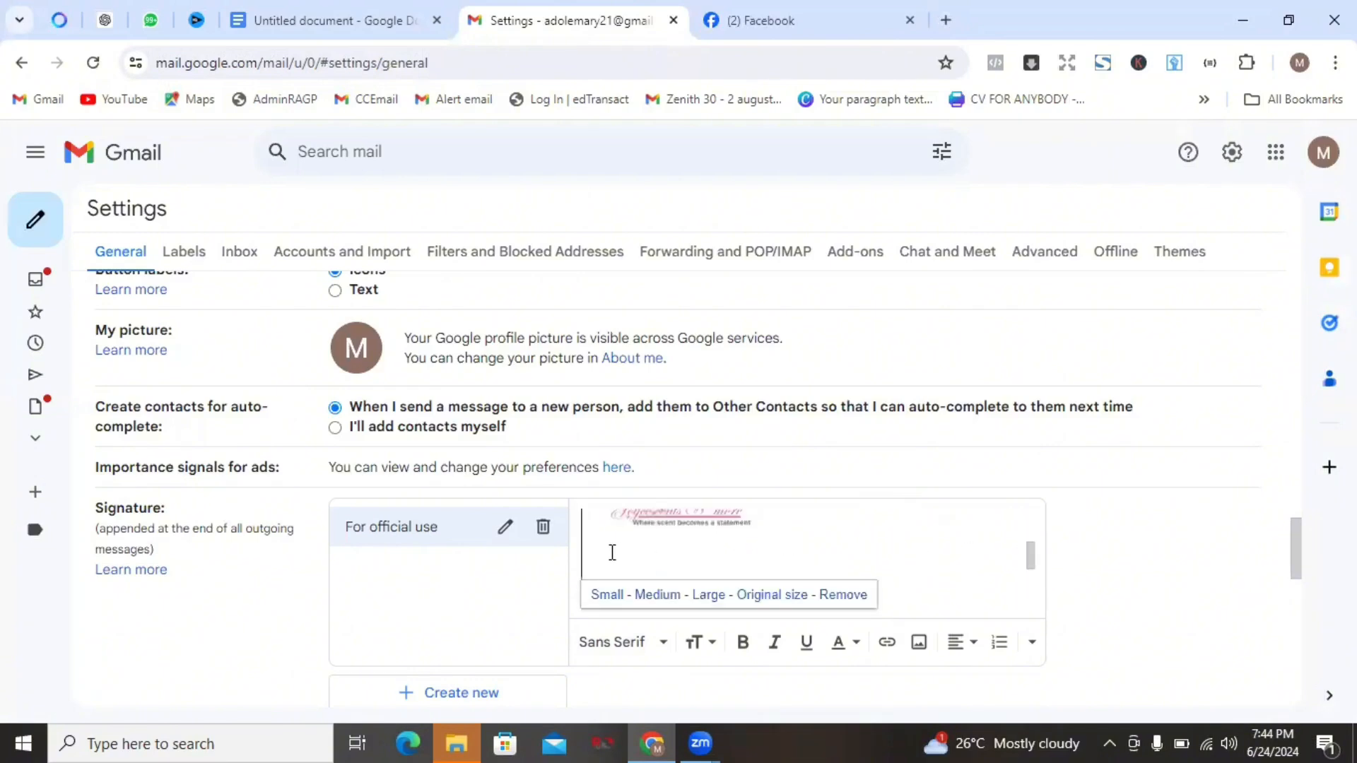
click(608, 561)
scroll(626, 549, up, 1)
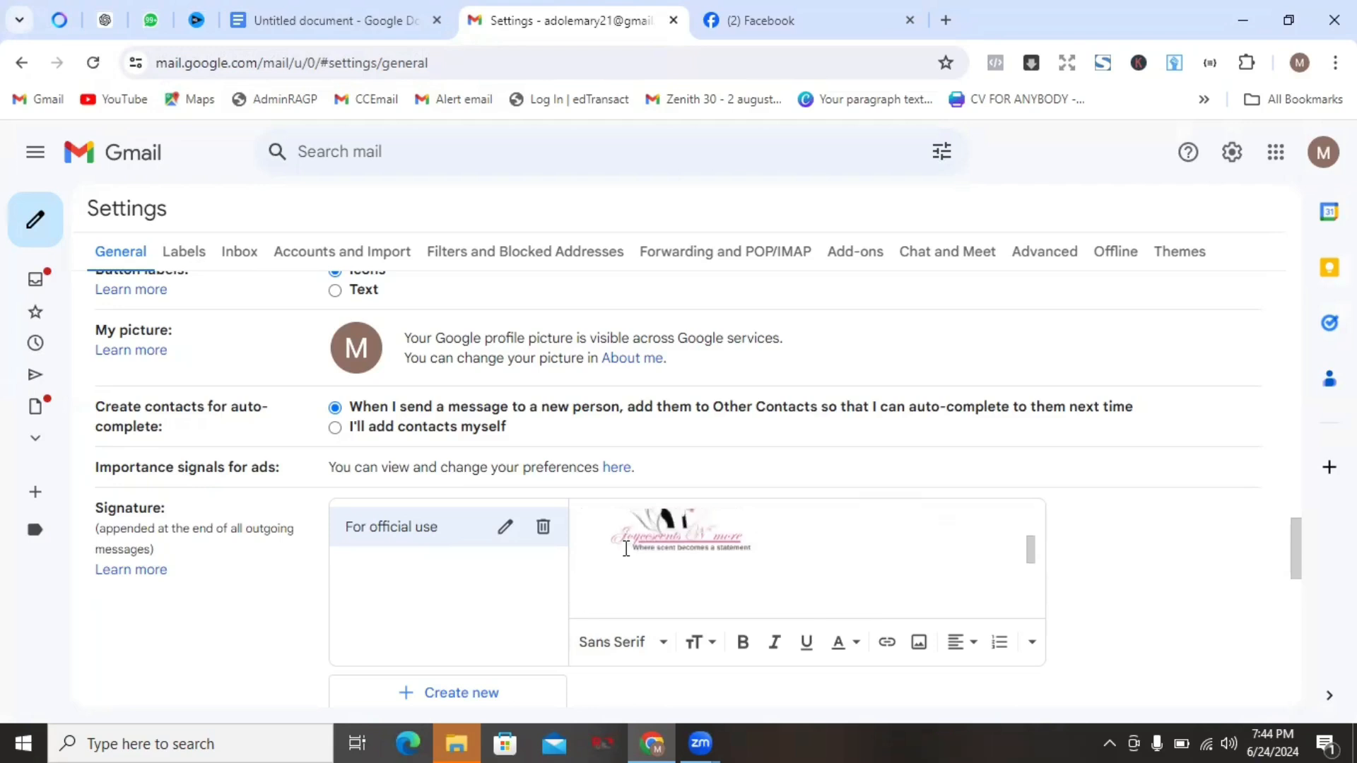
scroll(626, 549, down, 3)
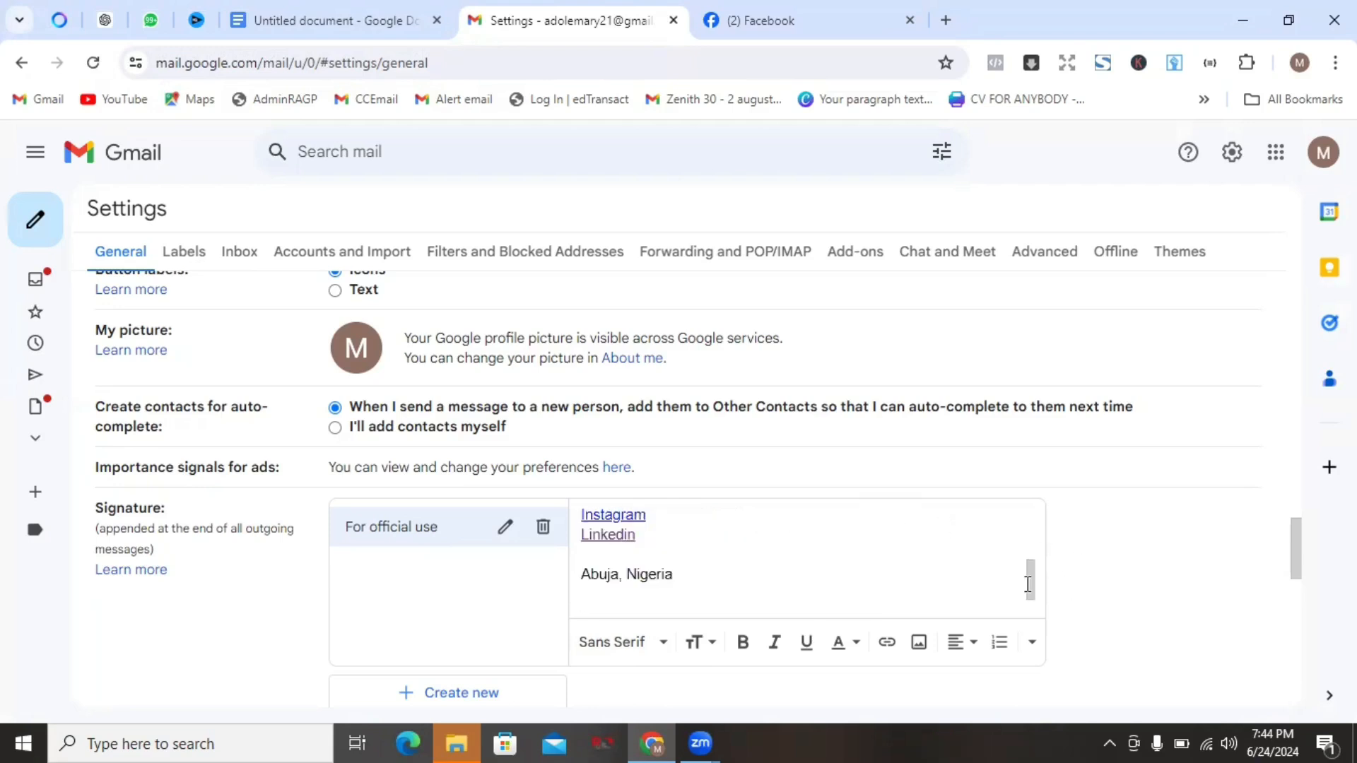
drag(1029, 582, 1024, 558)
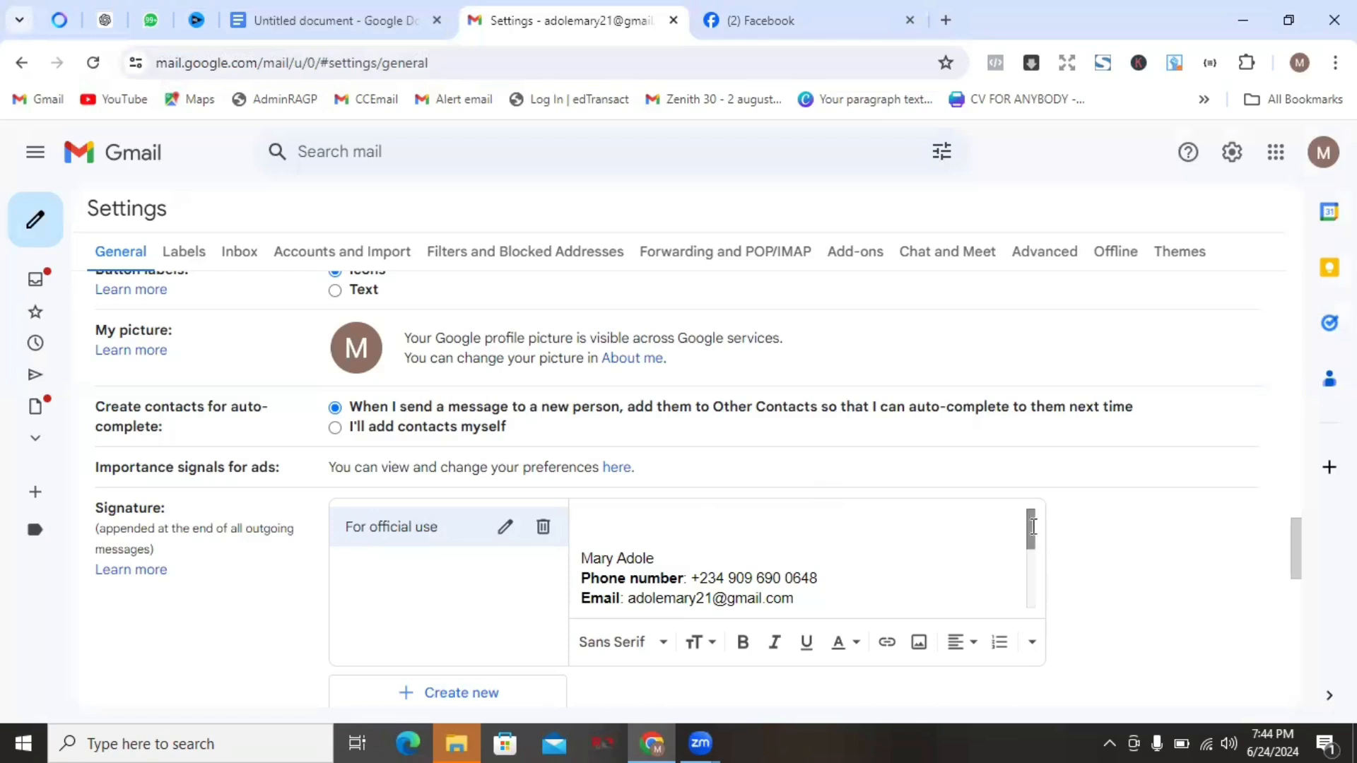
scroll(1030, 524, down, 2)
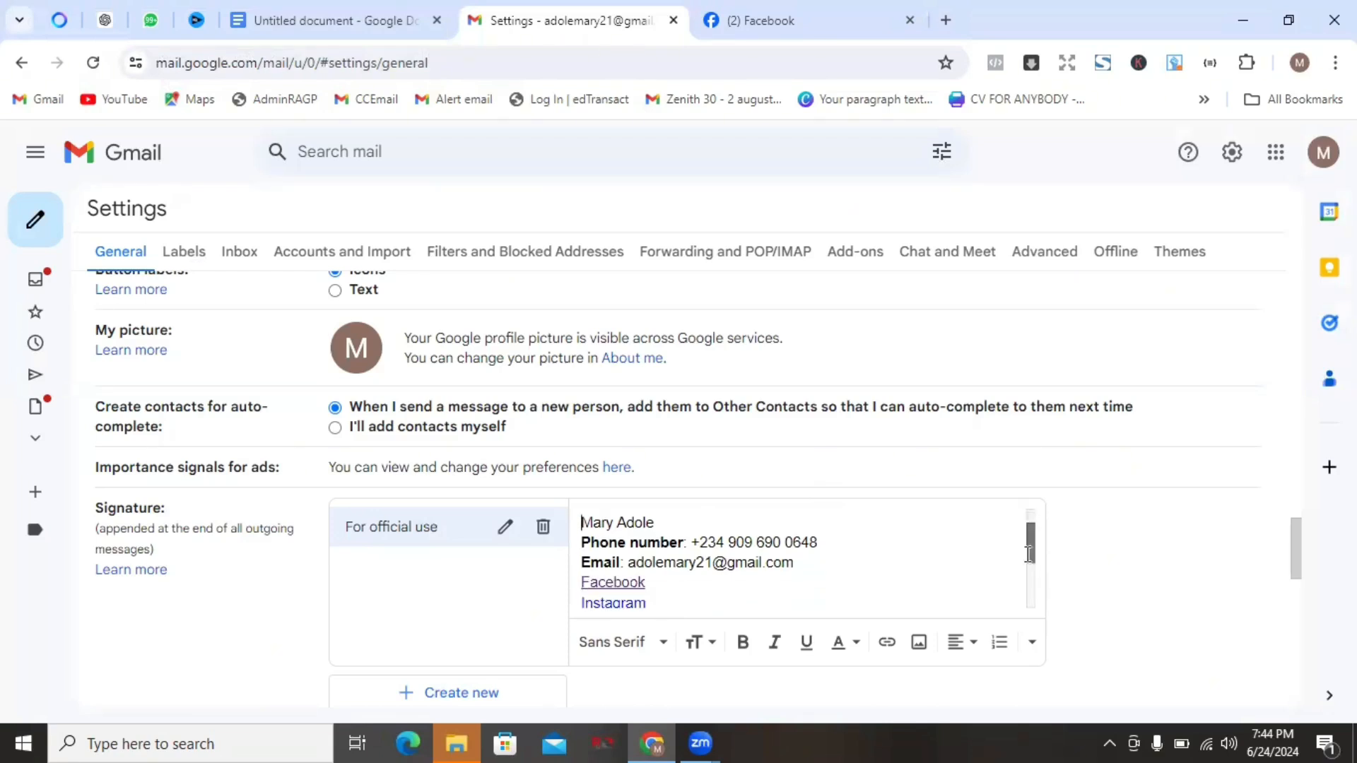
Set "For official use" as the default signature for new emails.
scroll(1299, 539, down, 5)
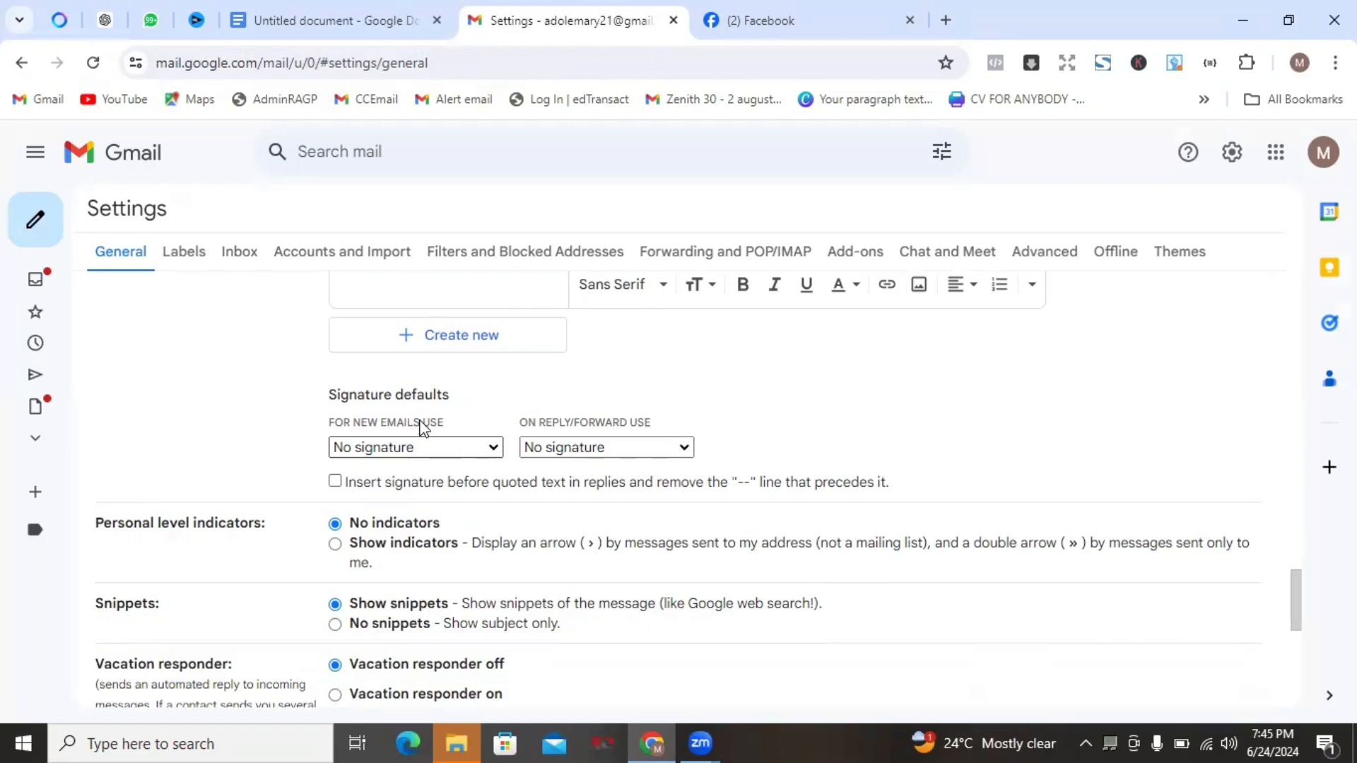
click(447, 450)
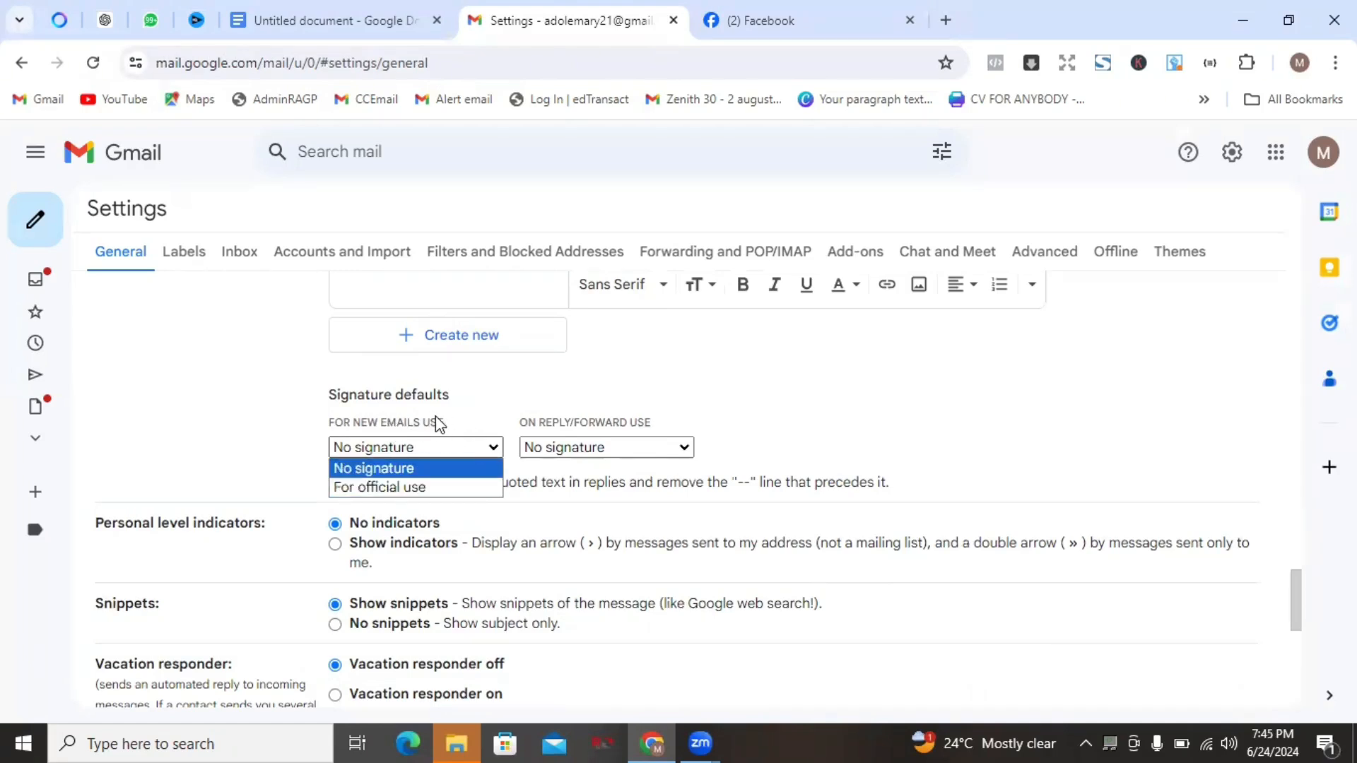
click(432, 485)
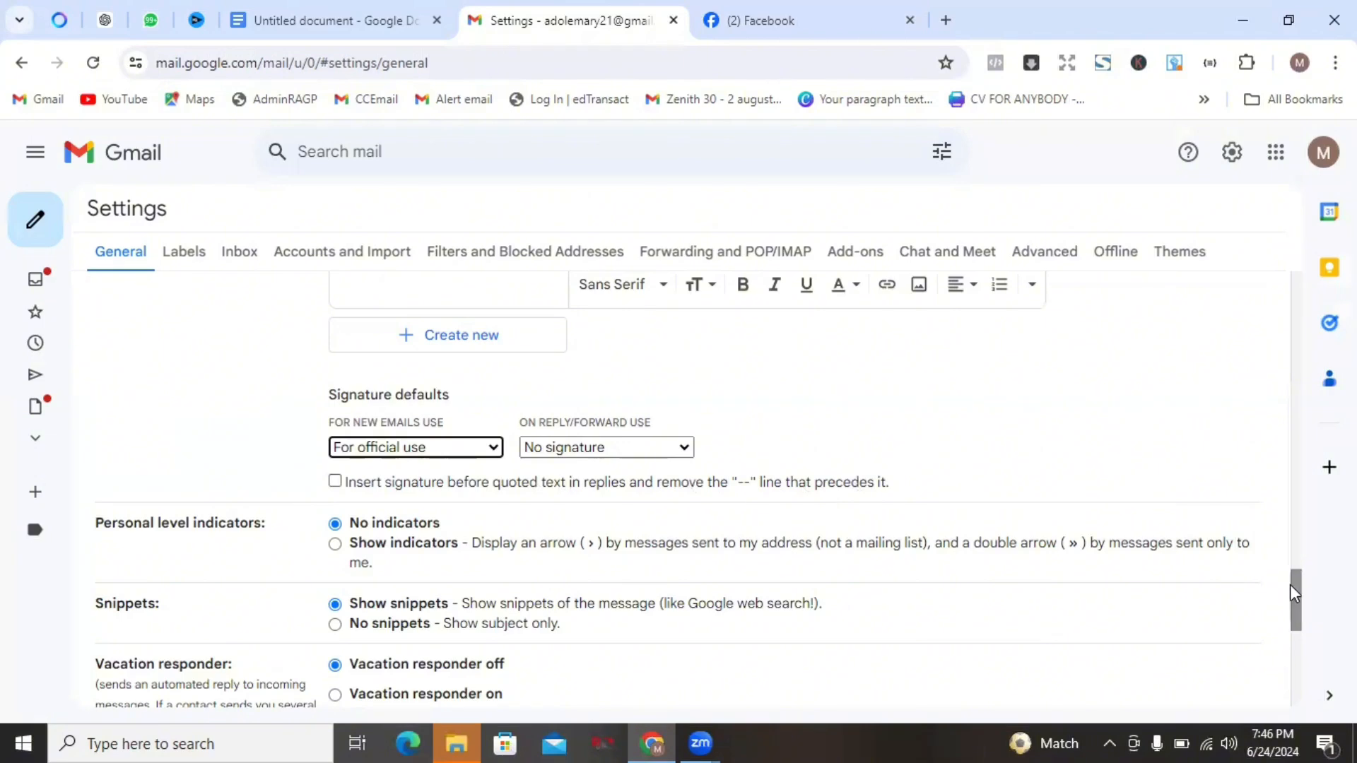
Save the changed Gmail settings and start a new message to check the signature.
drag(1293, 585, 1295, 704)
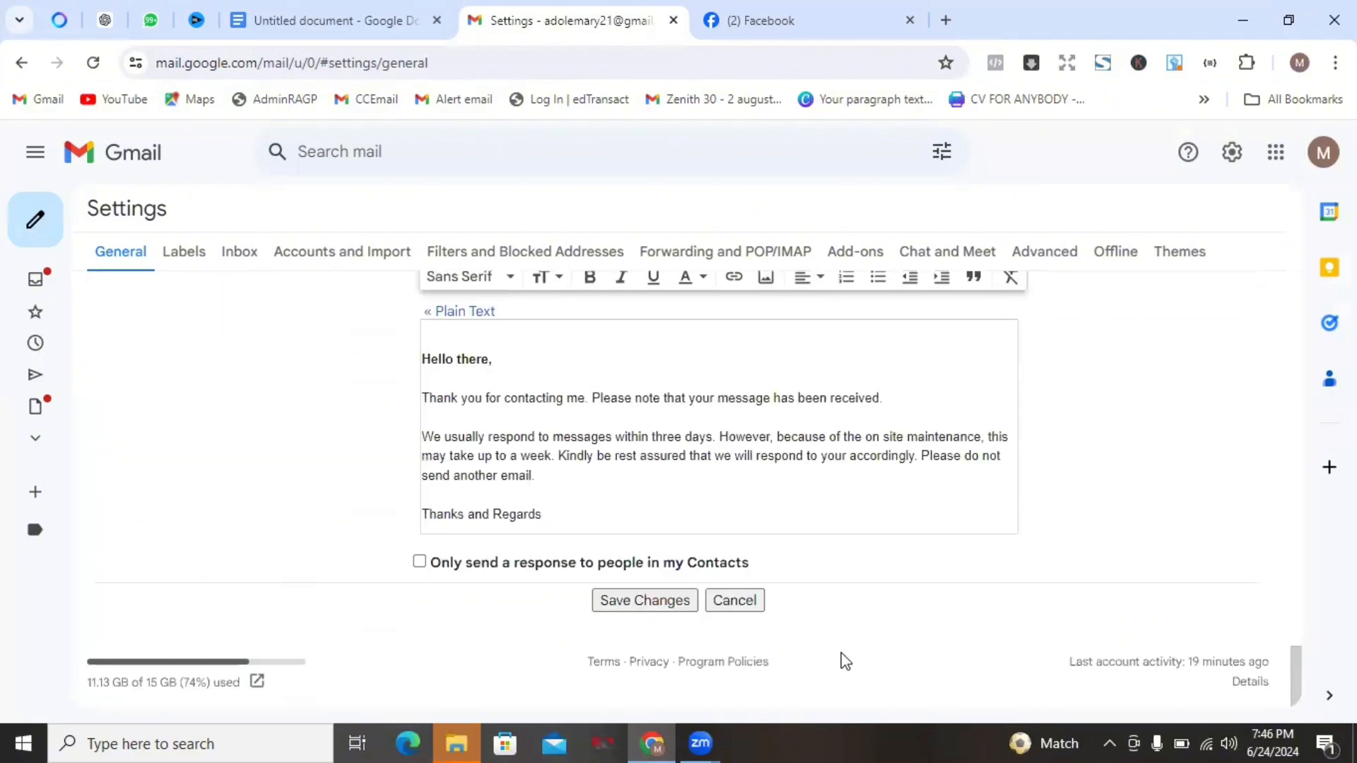
click(648, 602)
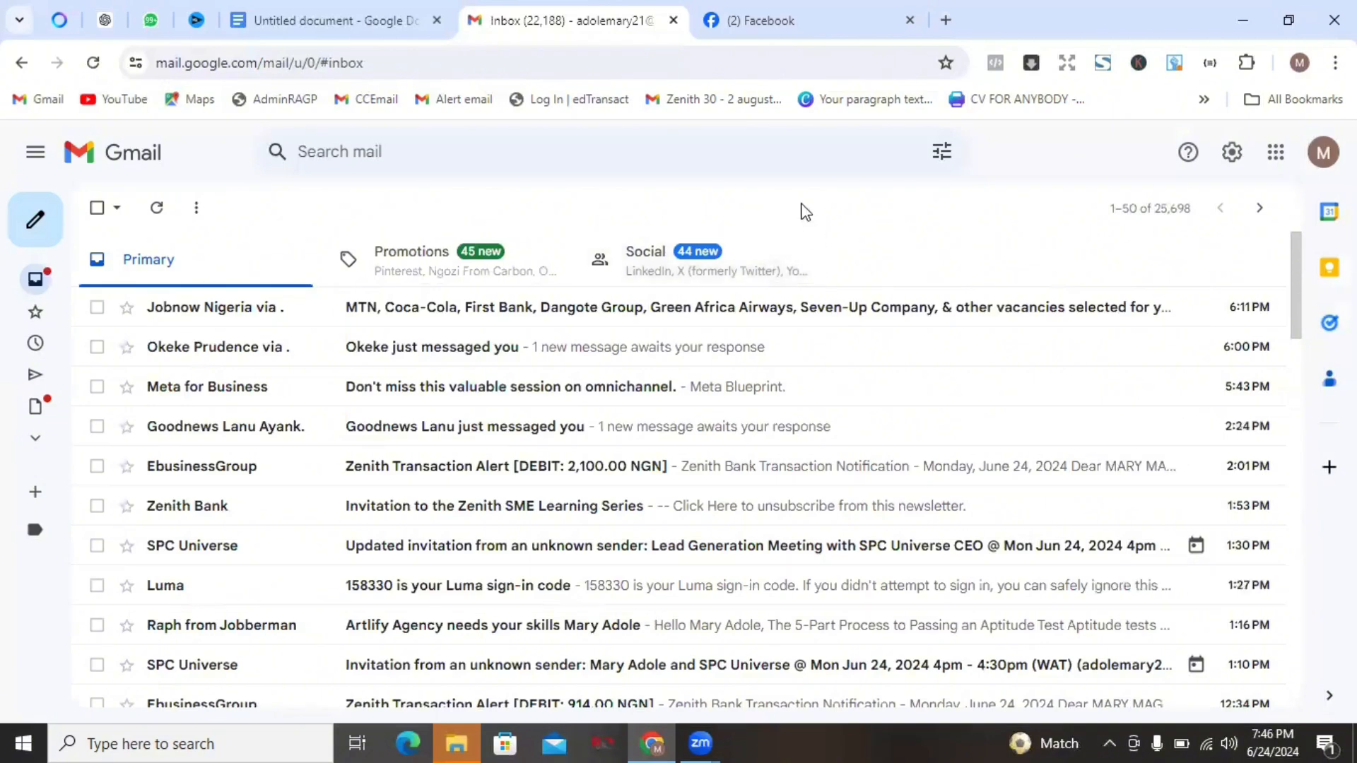
click(30, 230)
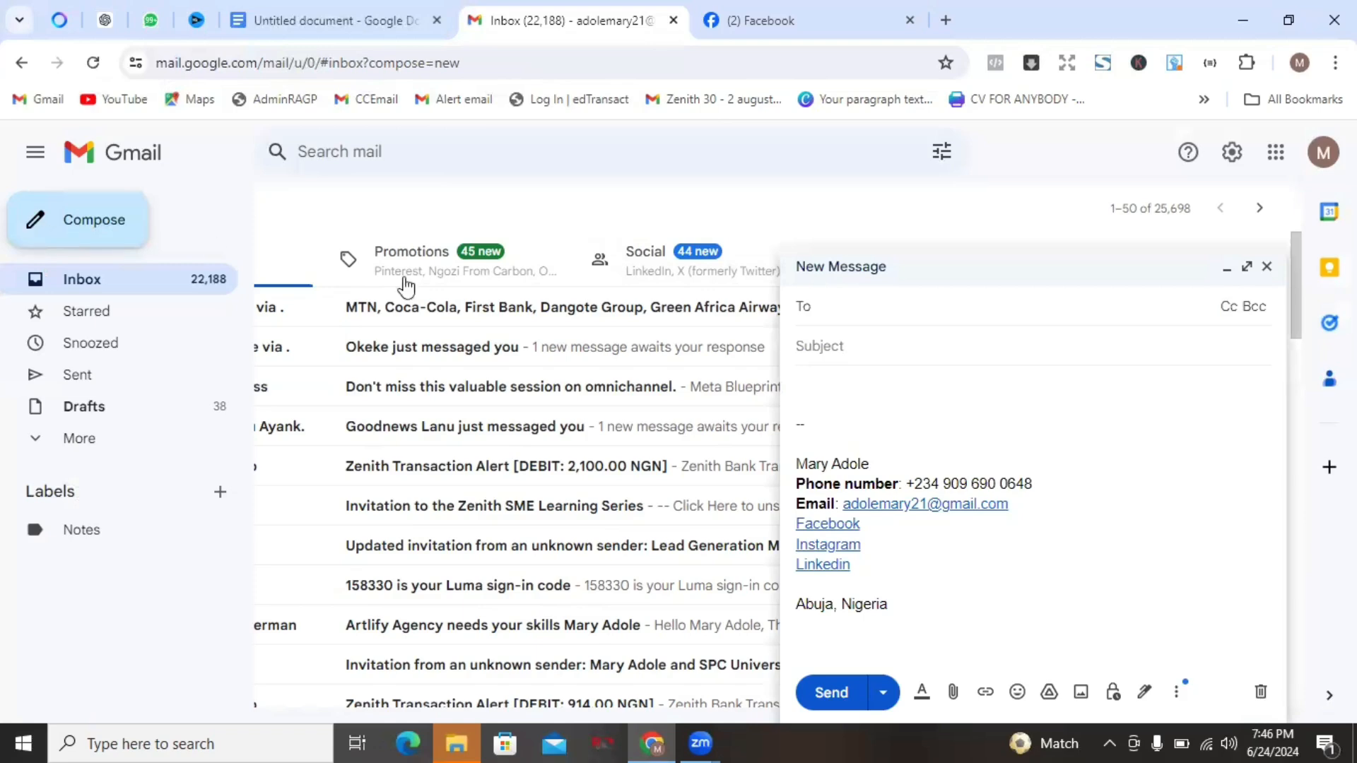